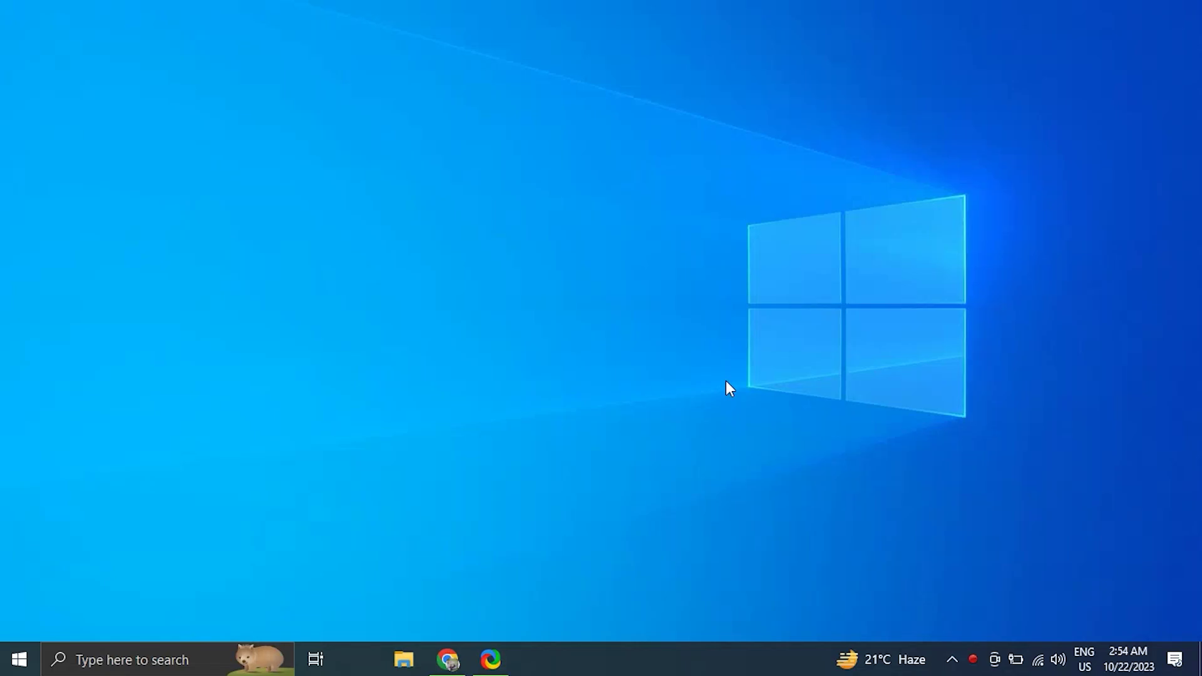
- Open Windows Security, select Full scan under Virus & threat protection scan options, then close it
{"action": "left_click", "coordinate": [101, 664]}
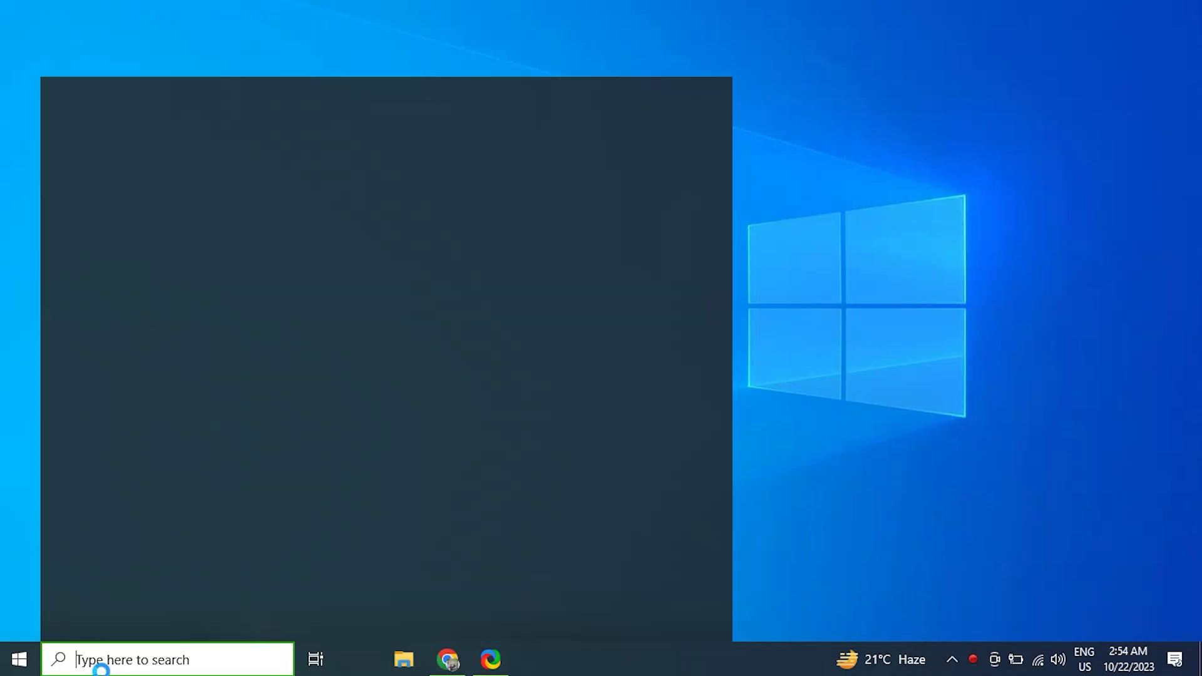
{"action": "type", "text": "windo"}
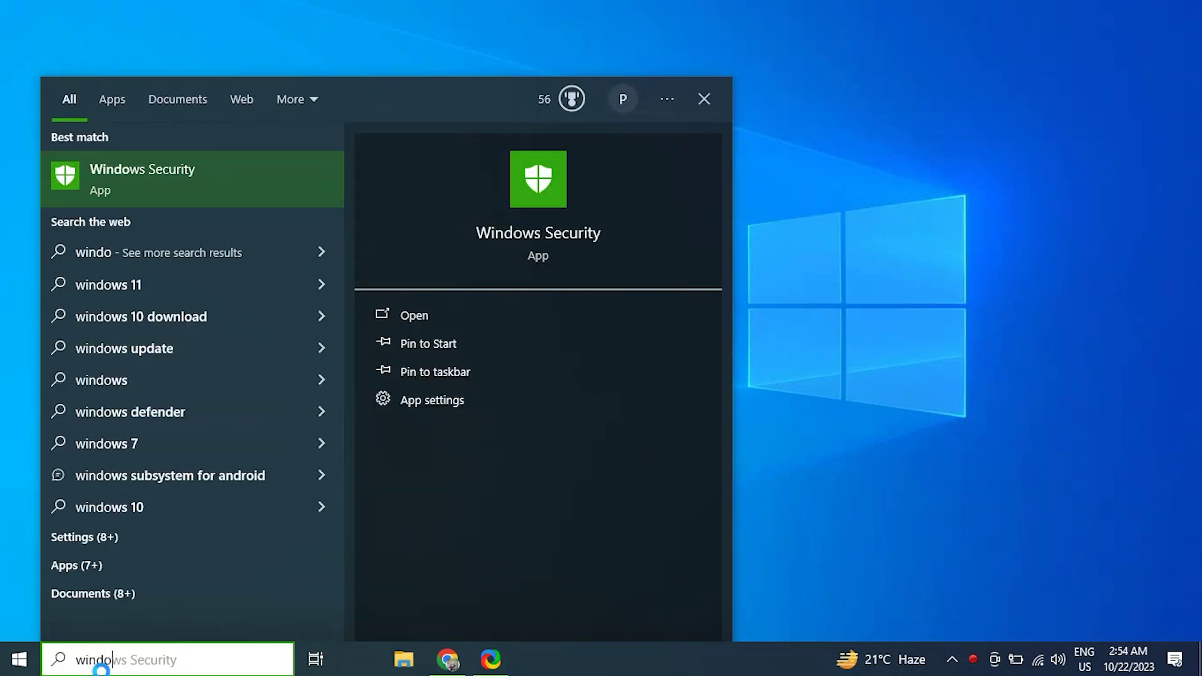
{"action": "left_click", "coordinate": [158, 201]}
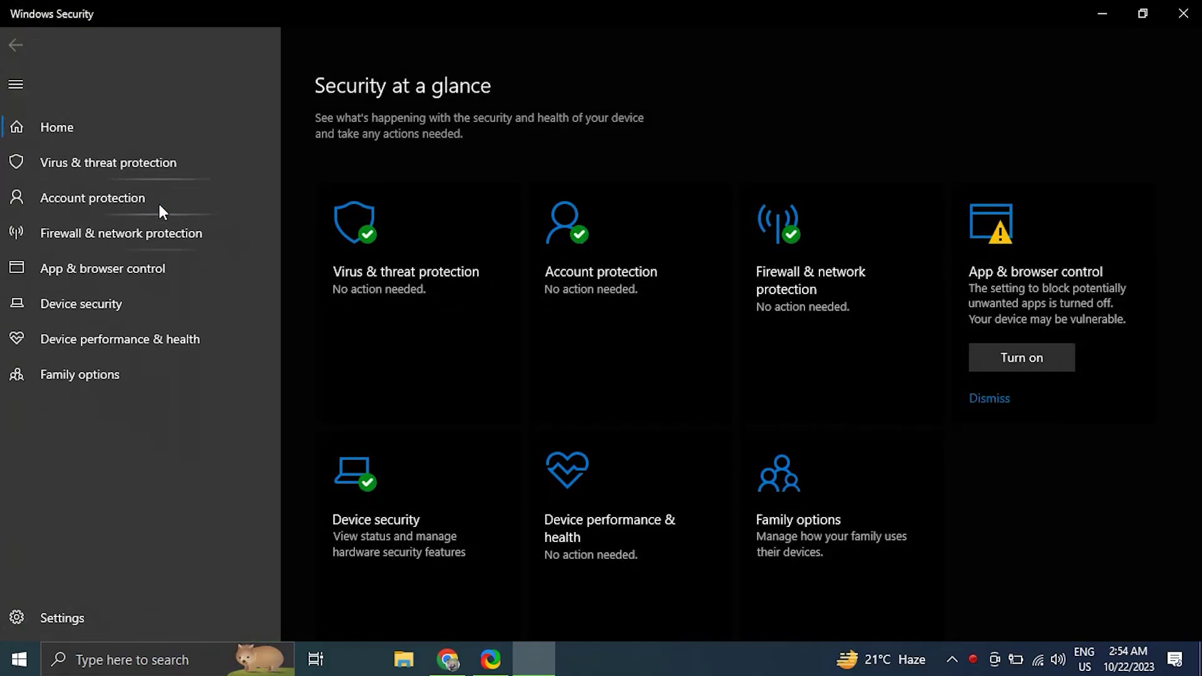
{"action": "left_click", "coordinate": [326, 213]}
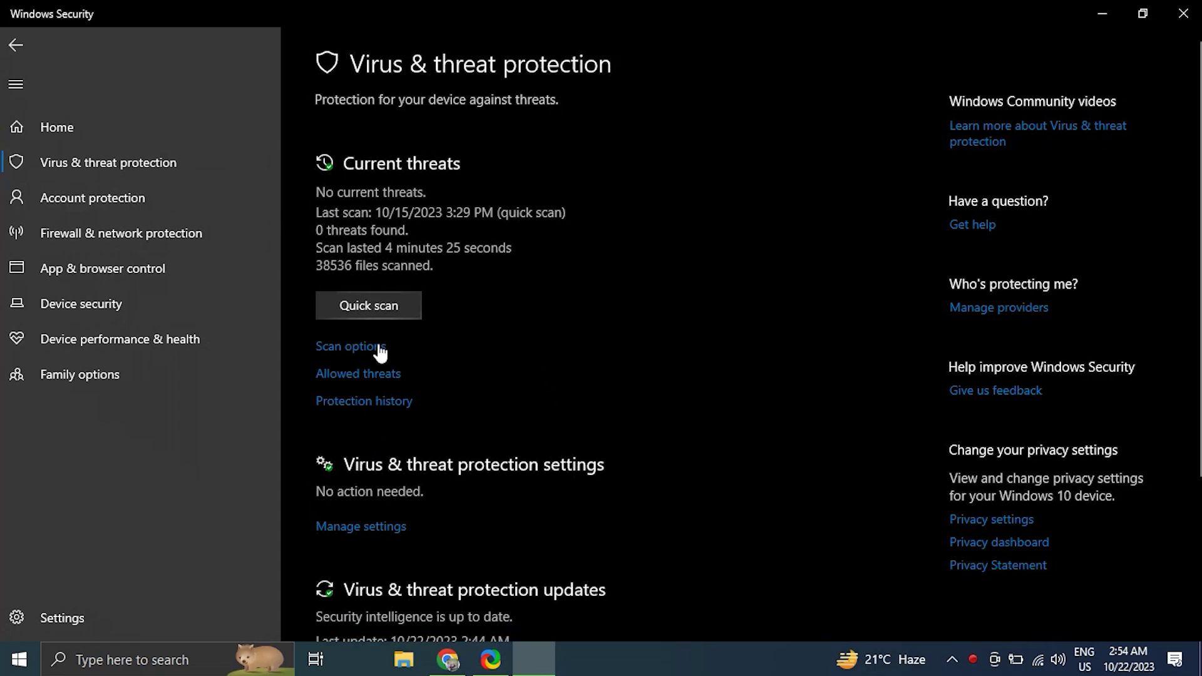
{"action": "left_click", "coordinate": [377, 346]}
{"action": "left_click", "coordinate": [349, 415]}
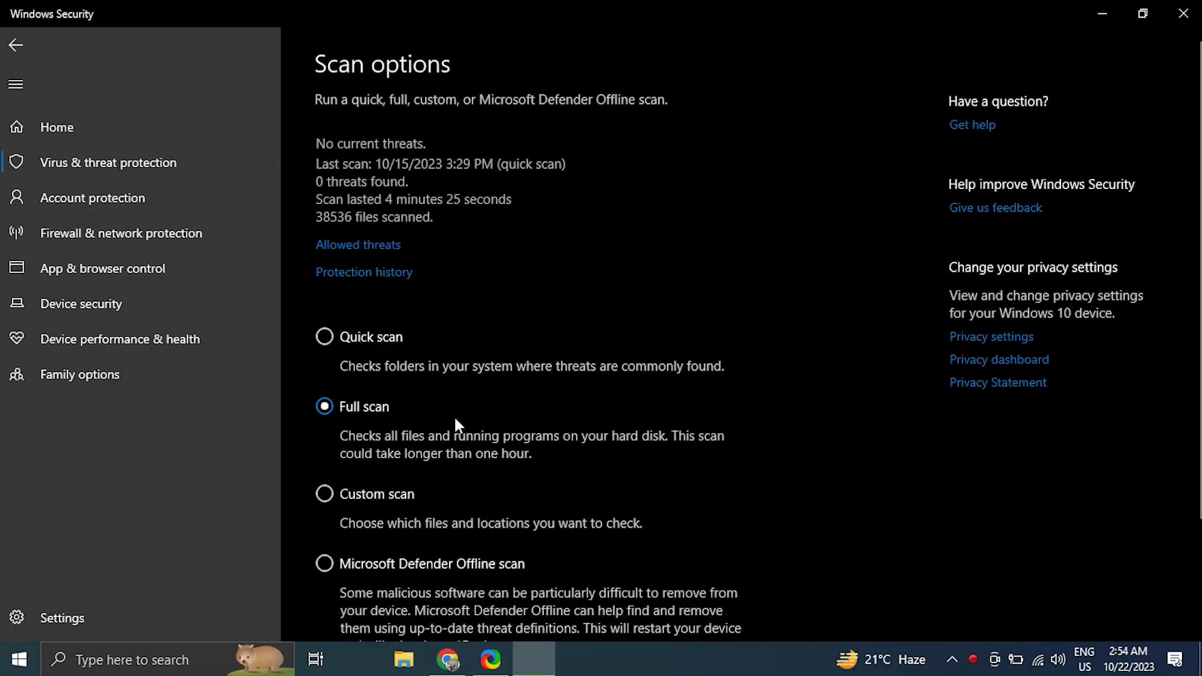
{"action": "scroll", "coordinate": [455, 419], "scroll_direction": "down", "scroll_amount": 2}
{"action": "scroll", "coordinate": [455, 418], "scroll_direction": "up", "scroll_amount": 2}
{"action": "scroll", "coordinate": [455, 419], "scroll_direction": "down", "scroll_amount": 2}
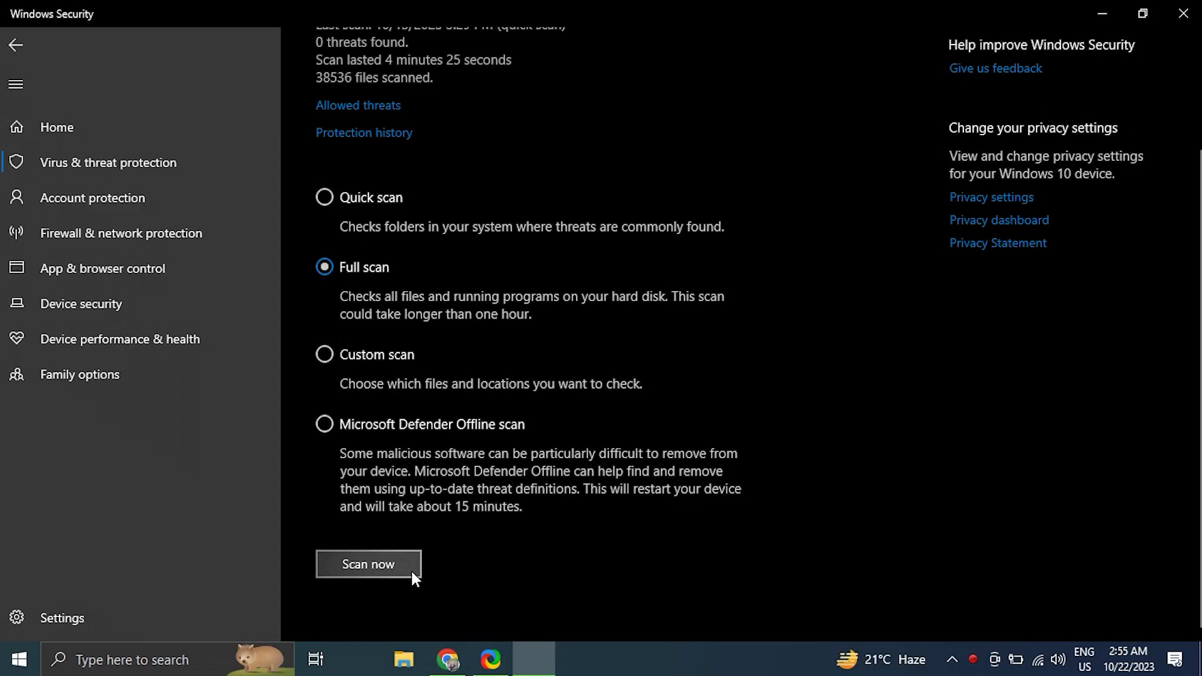
{"action": "left_click", "coordinate": [1184, 14]}
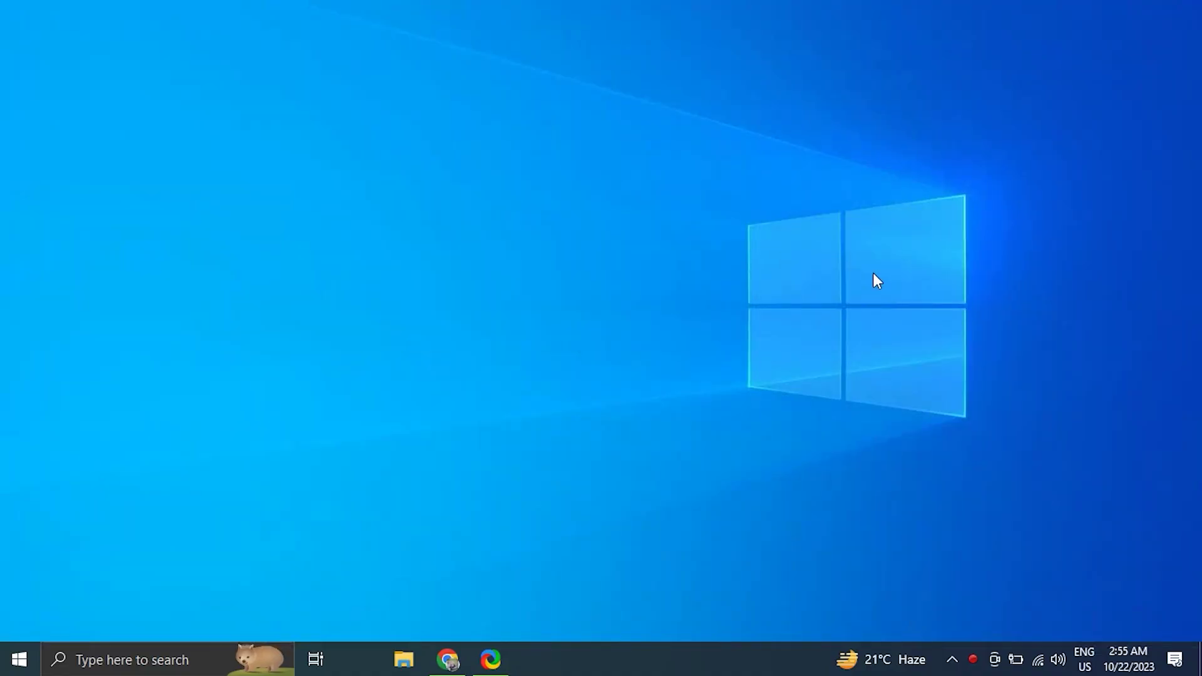
- Search automatically for an NVIDIA GeForce 920MX driver under Display adapters, then close Device Manager
{"action": "key", "text": "super+x"}
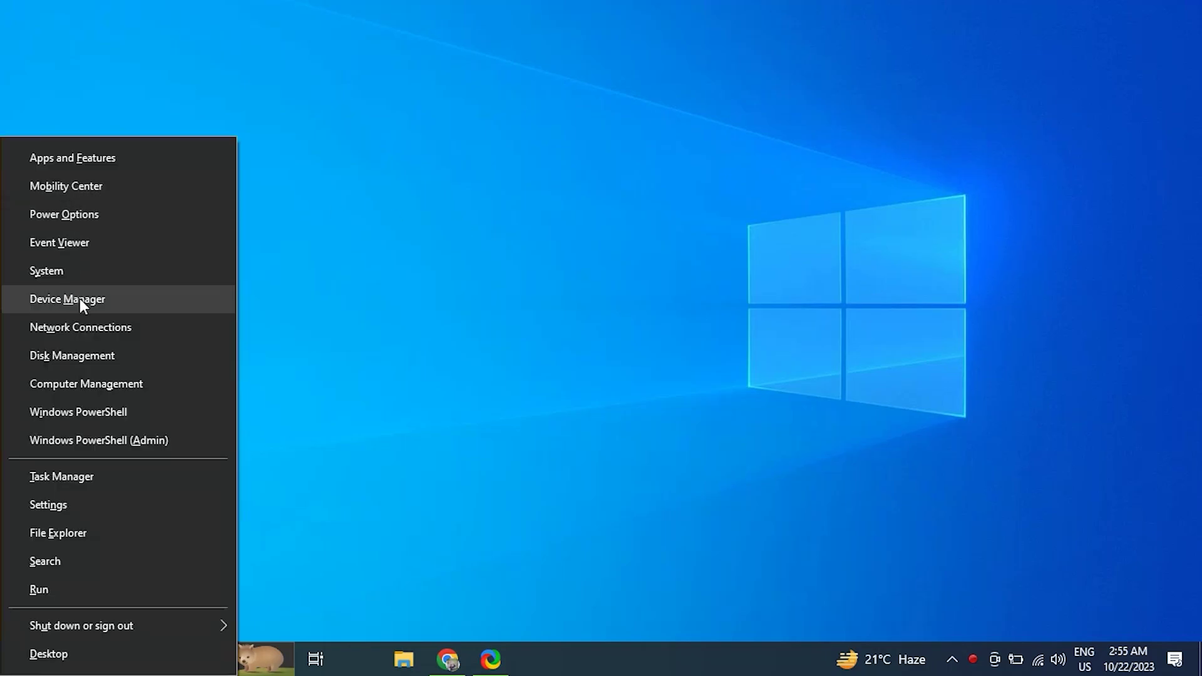
{"action": "left_click", "coordinate": [108, 295]}
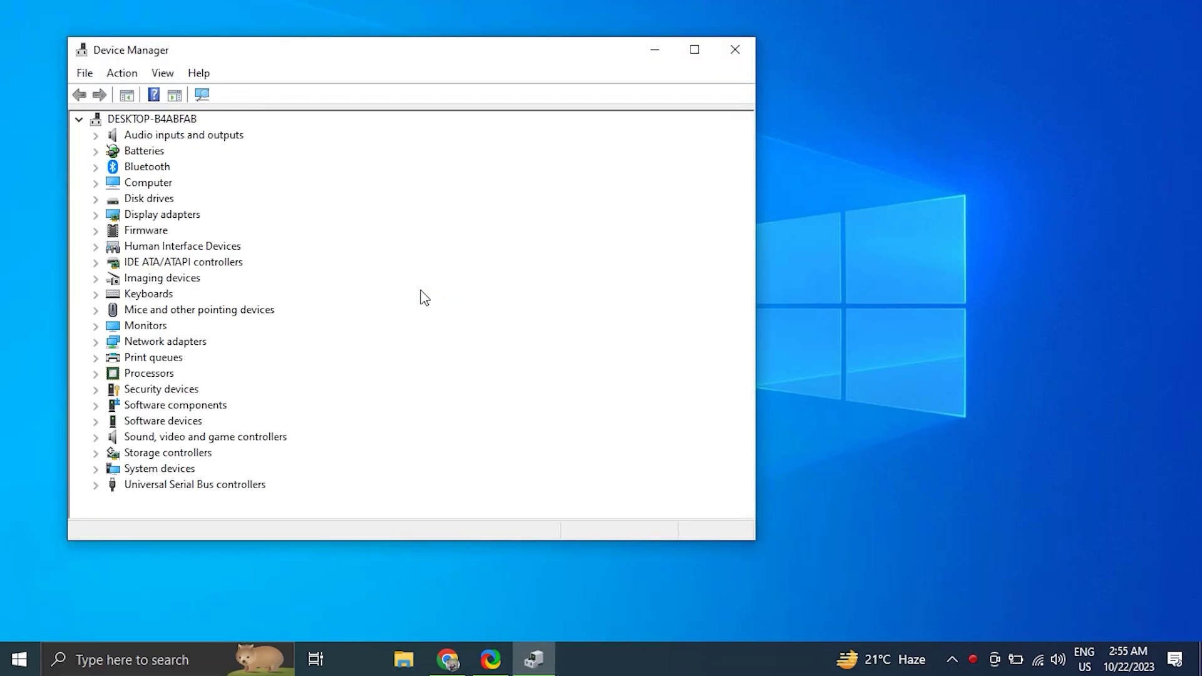
{"action": "left_click", "coordinate": [95, 215]}
{"action": "left_click", "coordinate": [188, 245]}
{"action": "right_click", "coordinate": [201, 246]}
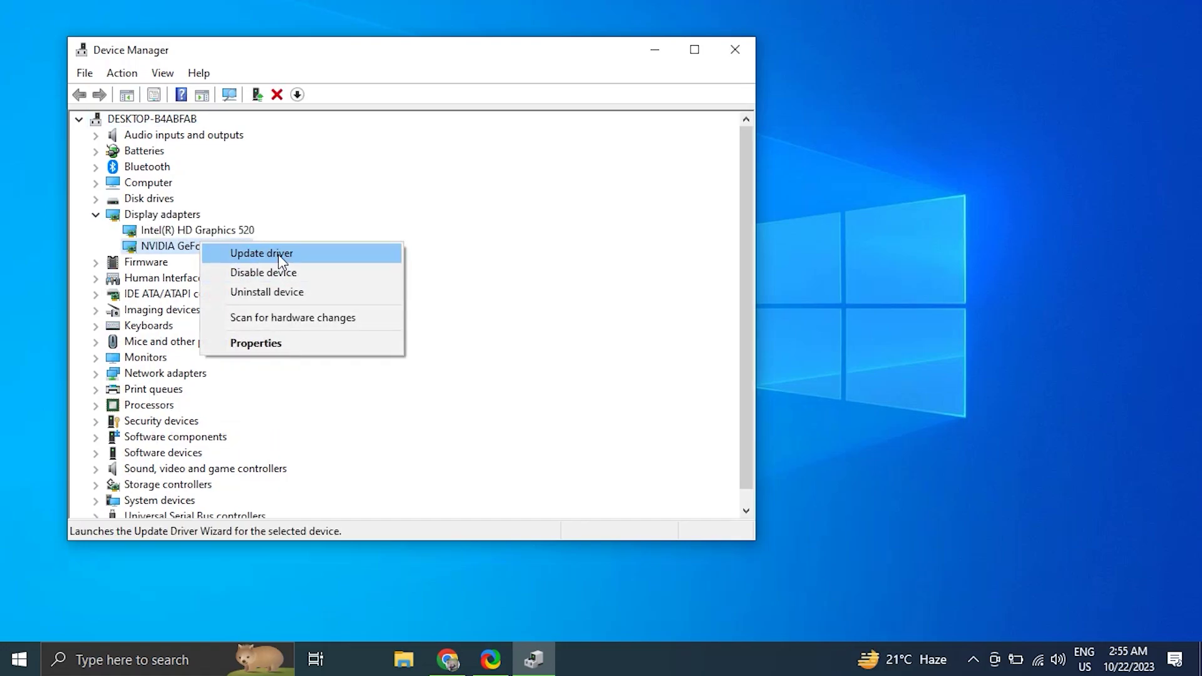
{"action": "left_click", "coordinate": [278, 254]}
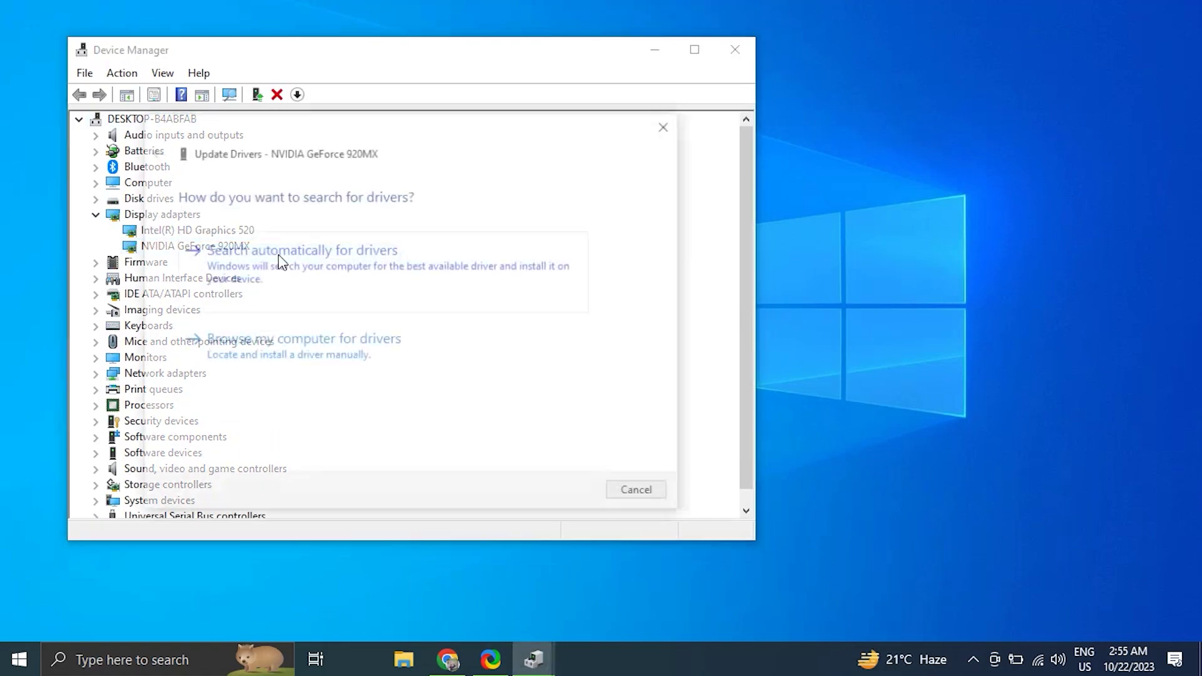
{"action": "left_click", "coordinate": [406, 288]}
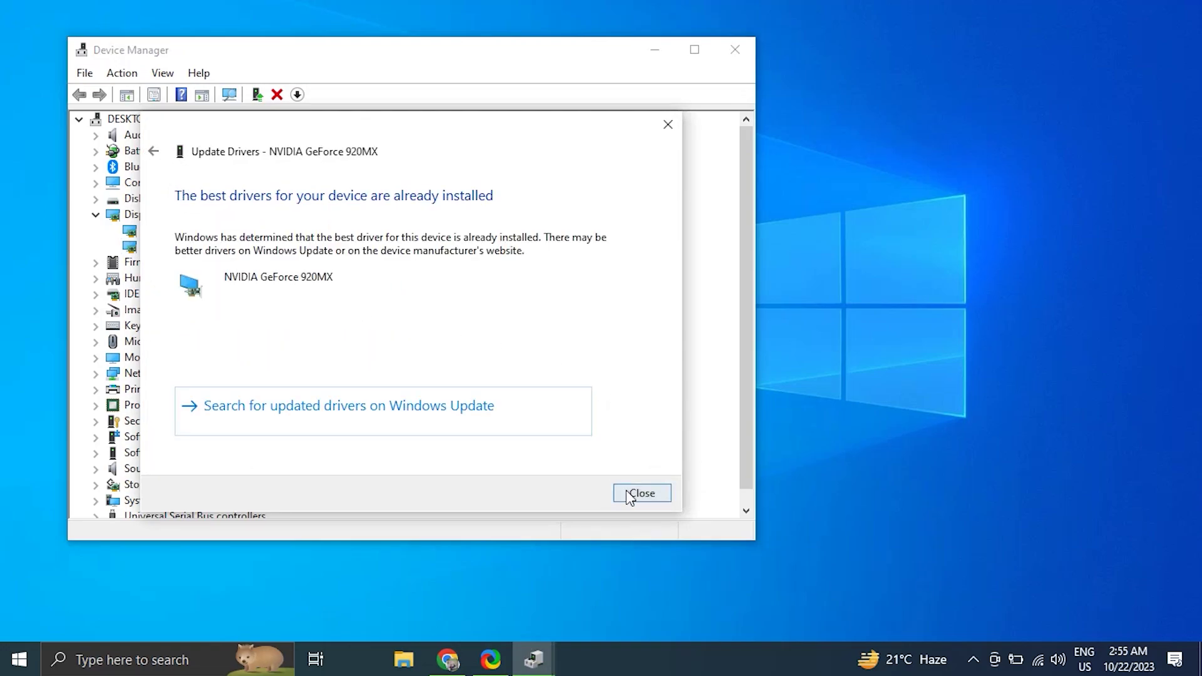
{"action": "left_click", "coordinate": [632, 492]}
{"action": "left_click", "coordinate": [736, 50]}
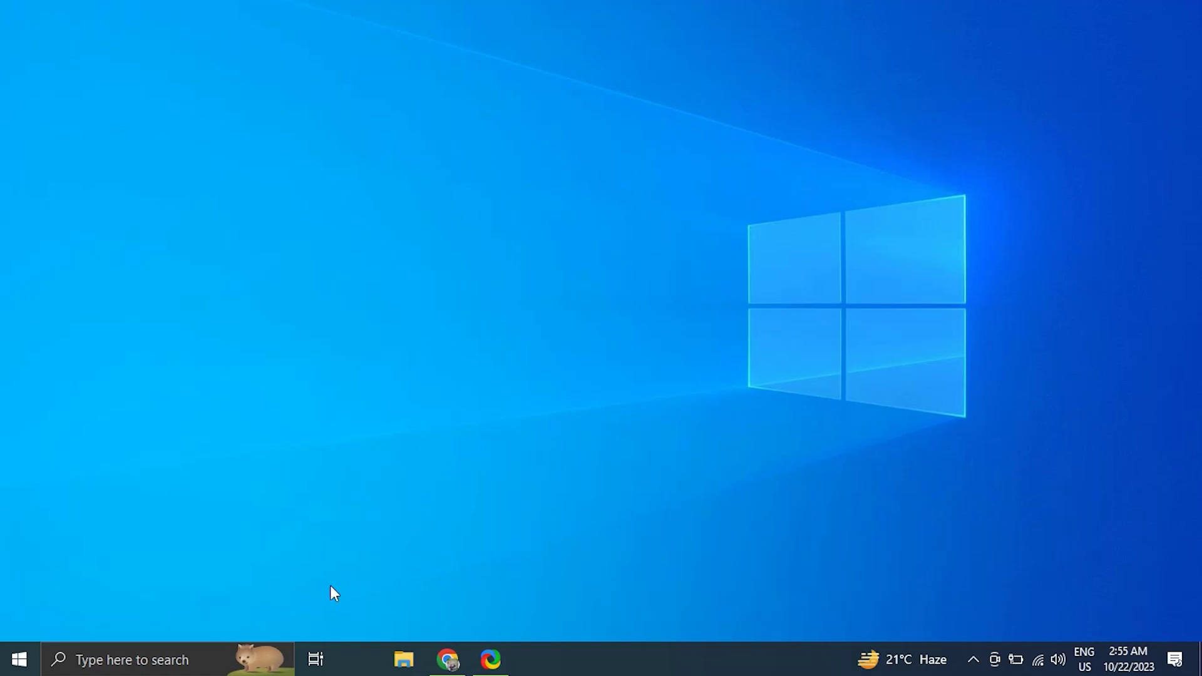
- Launch Command Prompt as administrator from a 'comm' search
{"action": "left_click", "coordinate": [125, 660]}
{"action": "type", "text": "c"}
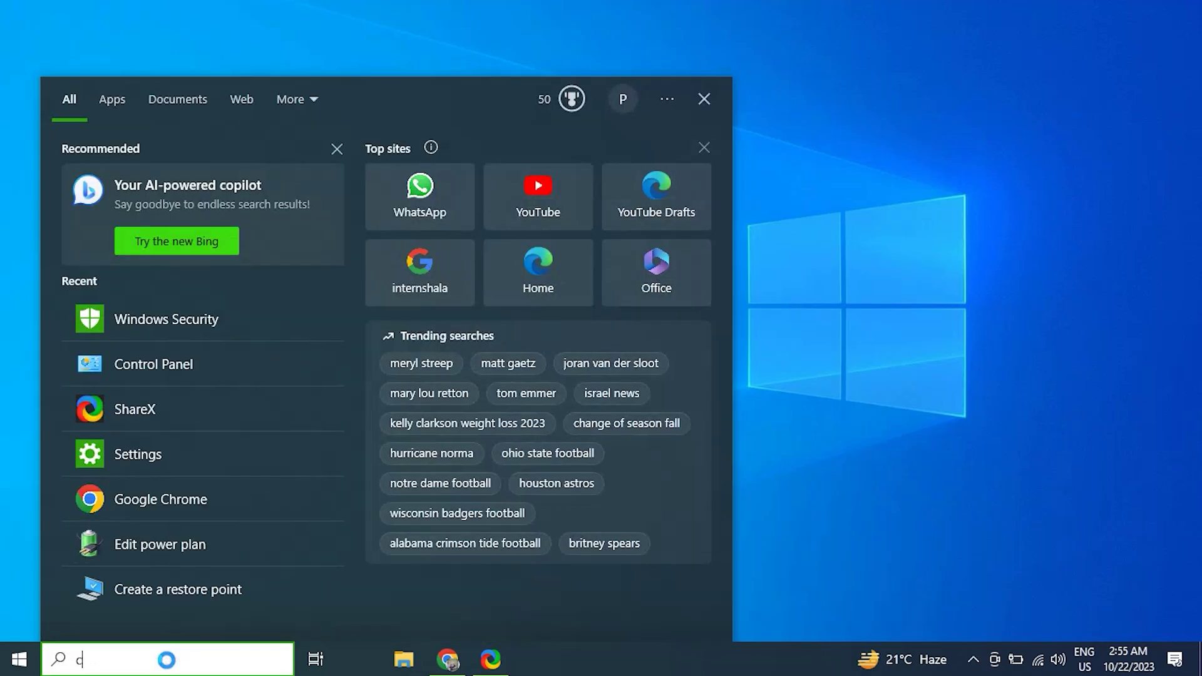
{"action": "type", "text": "omm"}
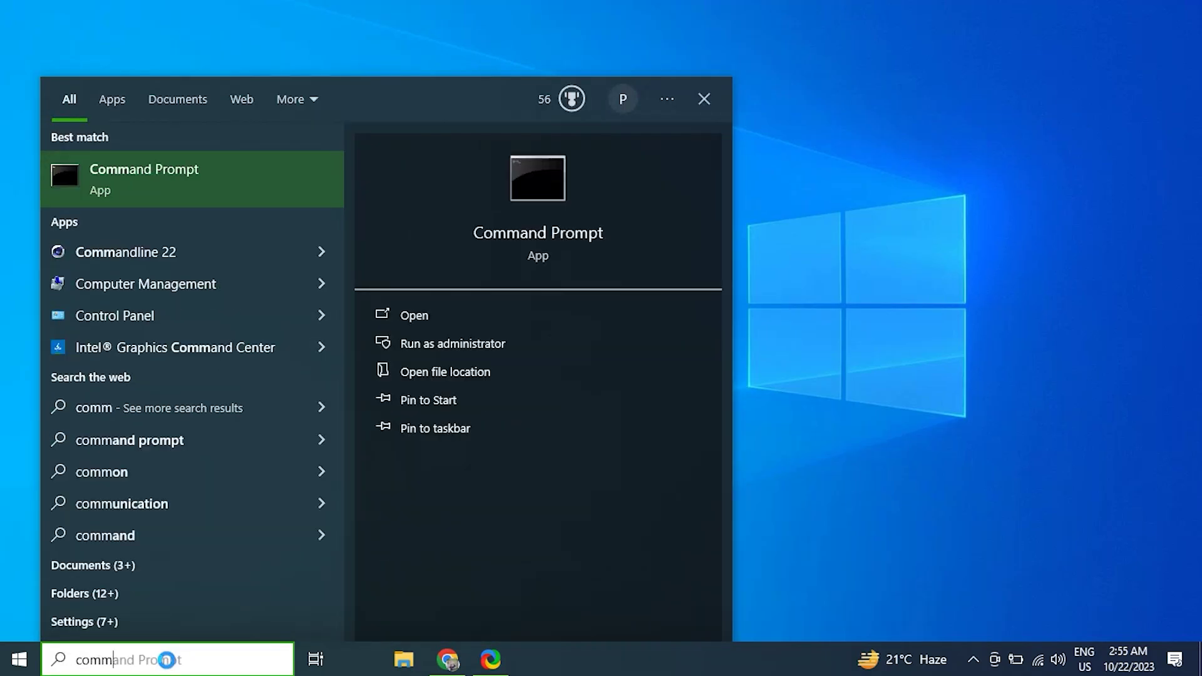
{"action": "right_click", "coordinate": [225, 203]}
{"action": "left_click", "coordinate": [239, 240]}
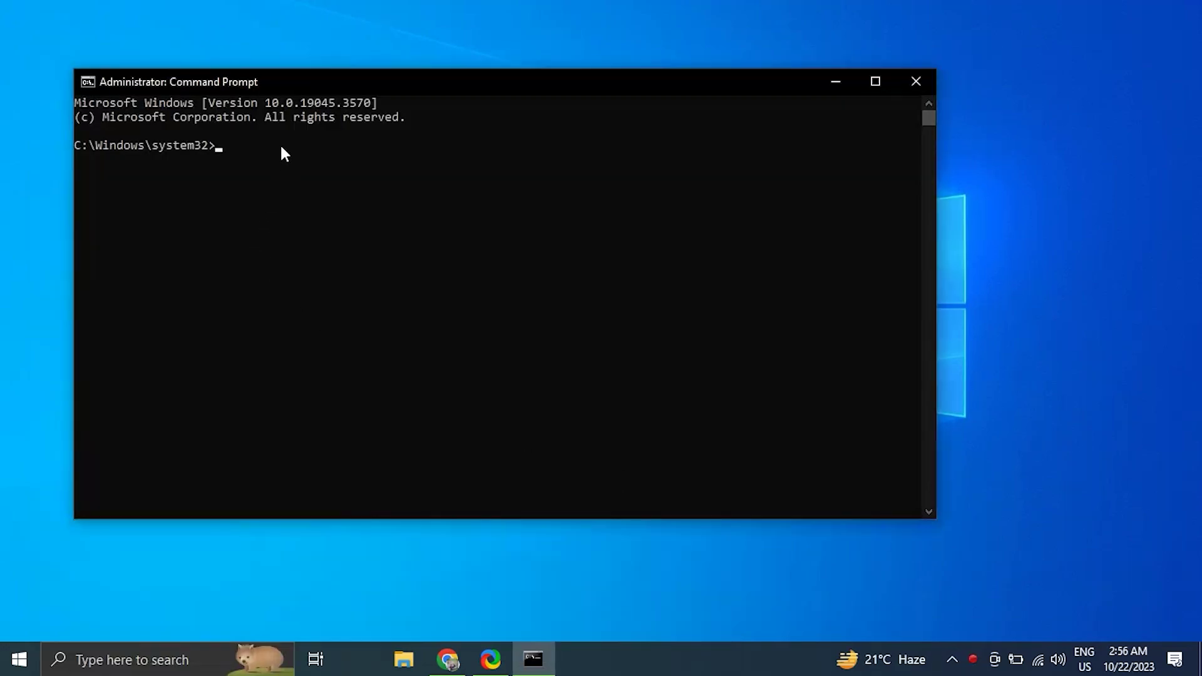
- Paste and run sfc /scannow, then close the console while it verifies
{"action": "key", "text": "ctrl+v"}
{"action": "key", "text": "Return"}
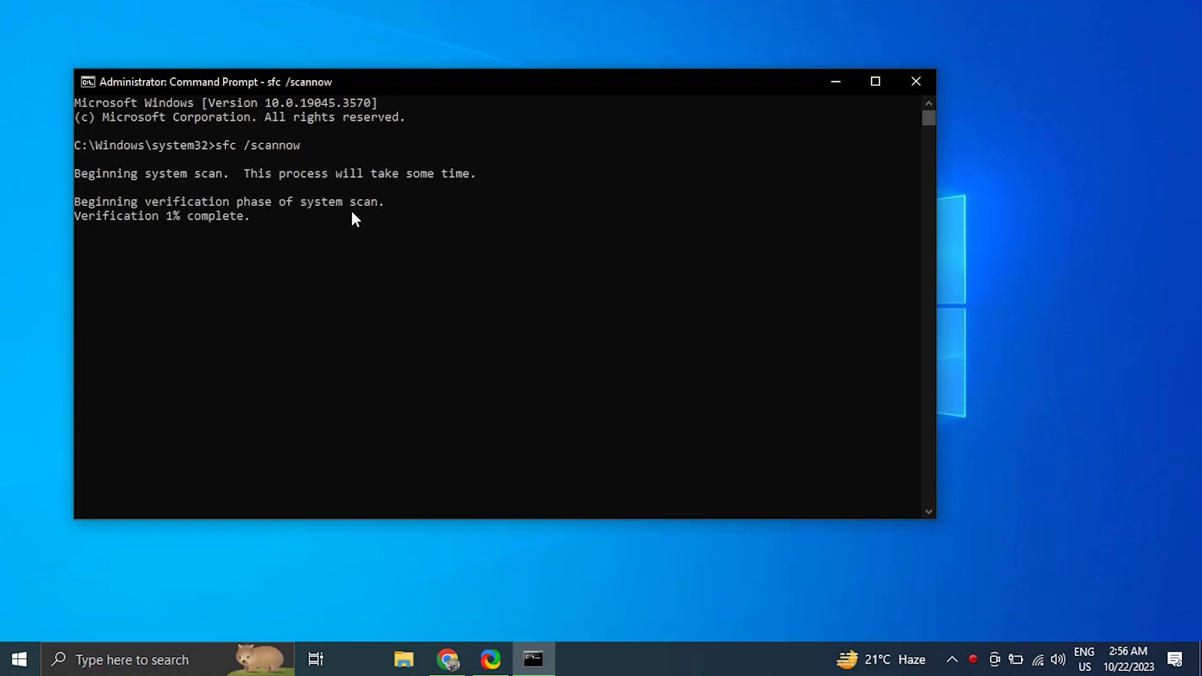
{"action": "left_click", "coordinate": [171, 216]}
{"action": "left_click", "coordinate": [310, 270]}
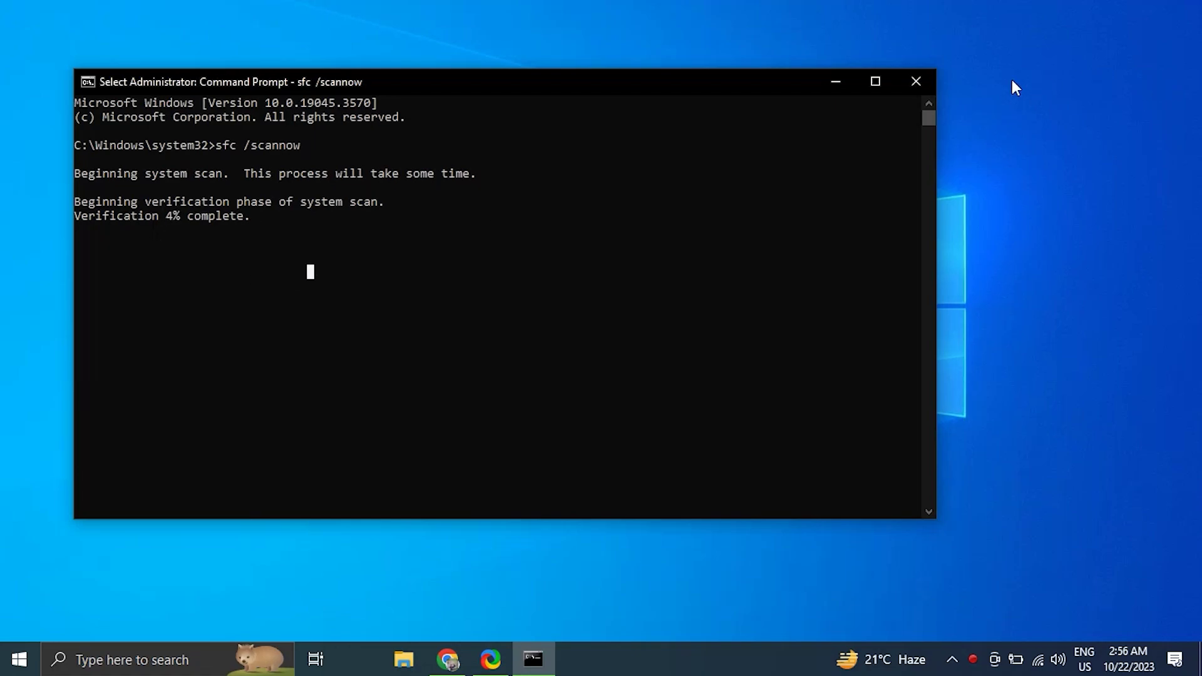
{"action": "left_click", "coordinate": [930, 80]}
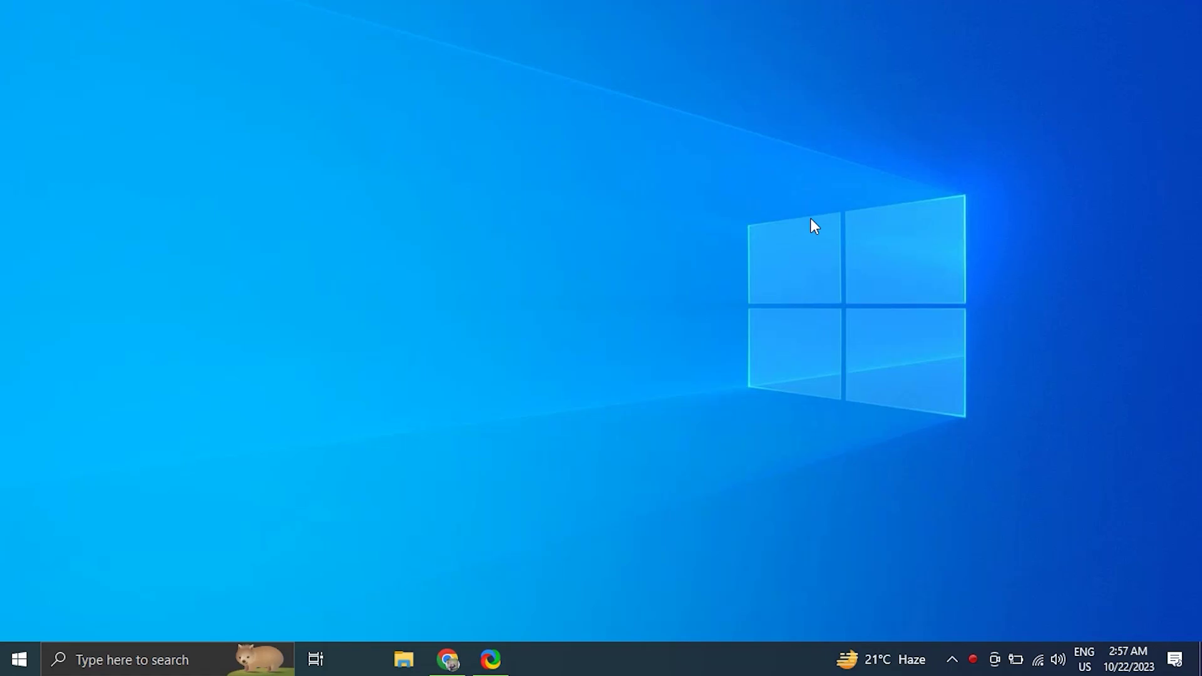
- Search 'CO MM' and launch Command Prompt as administrator
{"action": "left_click", "coordinate": [188, 659]}
{"action": "type", "text": "CO"}
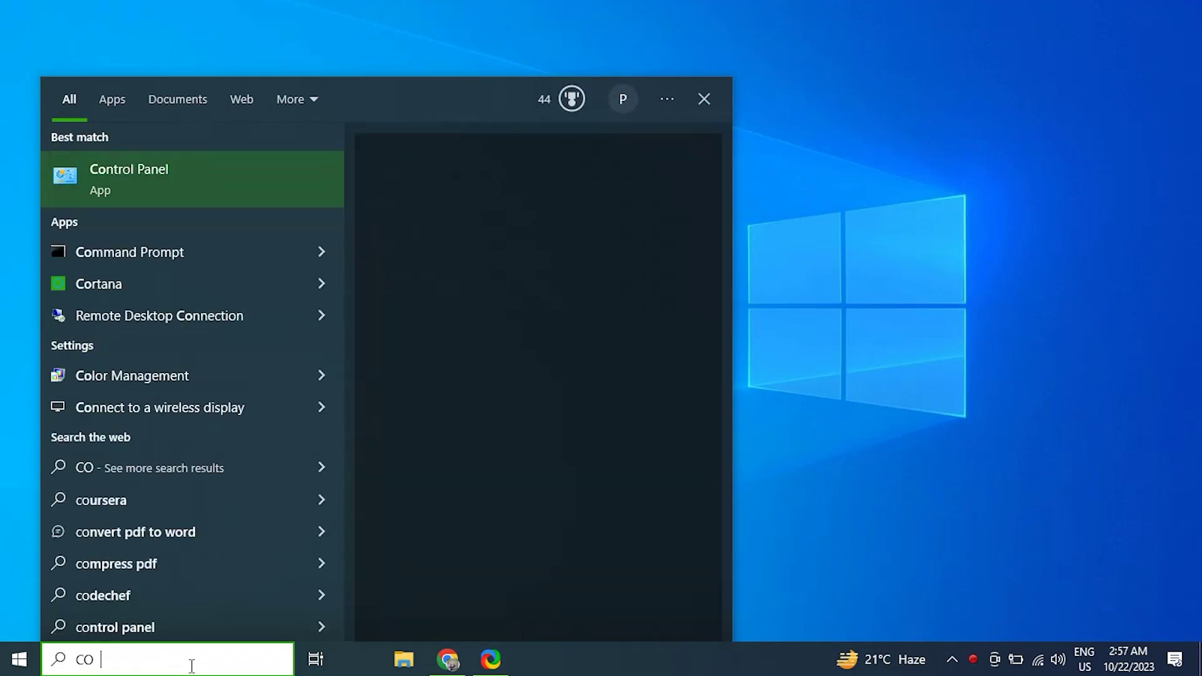
{"action": "type", "text": " MM"}
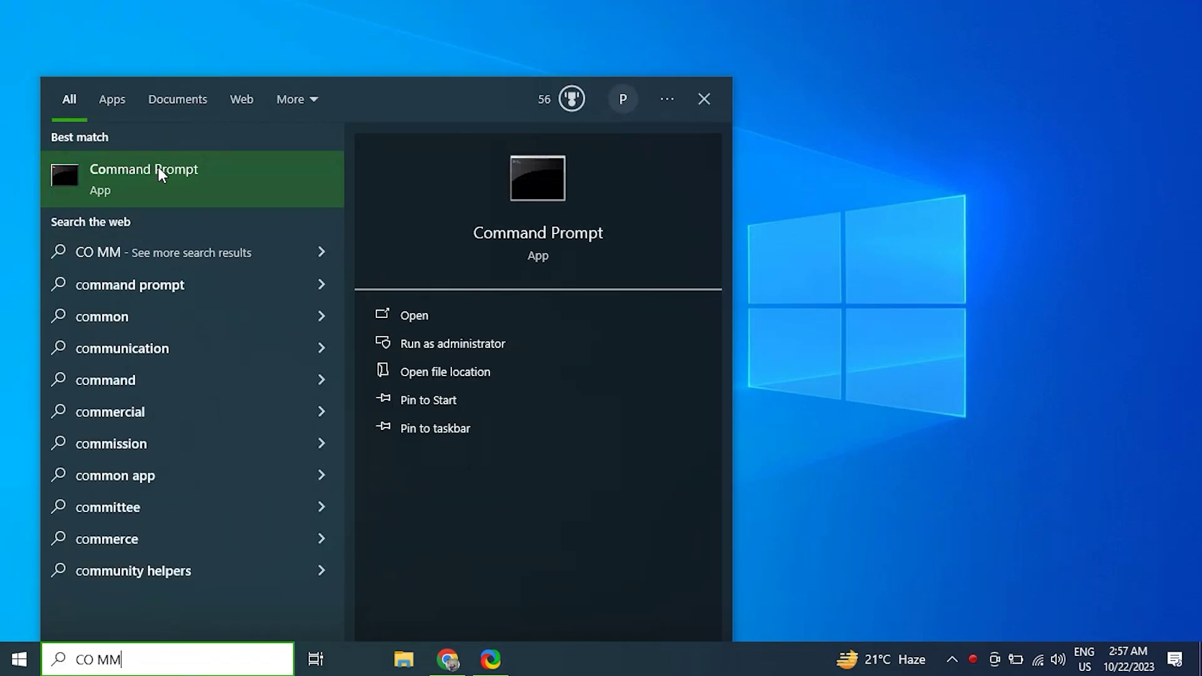
{"action": "right_click", "coordinate": [158, 168]}
{"action": "left_click", "coordinate": [269, 187]}
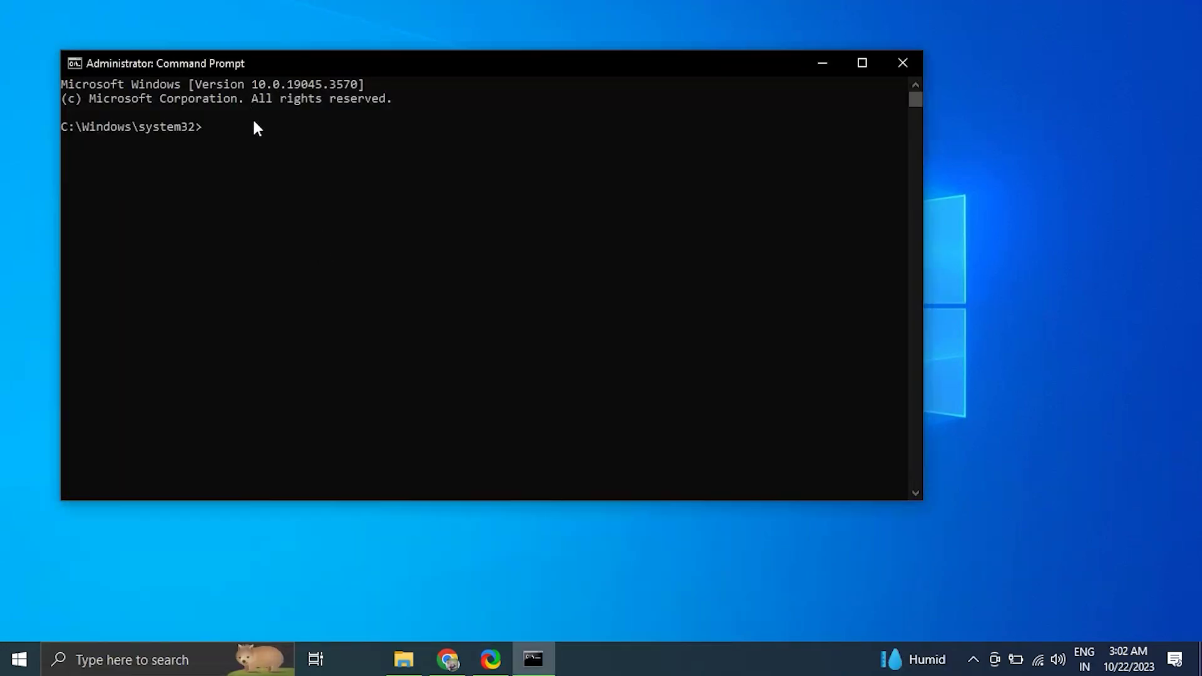
- Run chkdsk /f C: and close the console at the schedule-at-restart prompt
{"action": "left_click", "coordinate": [234, 128]}
{"action": "type", "text": "chkdsk /f C:"}
{"action": "key", "text": "Return"}
{"action": "left_click", "coordinate": [373, 215]}
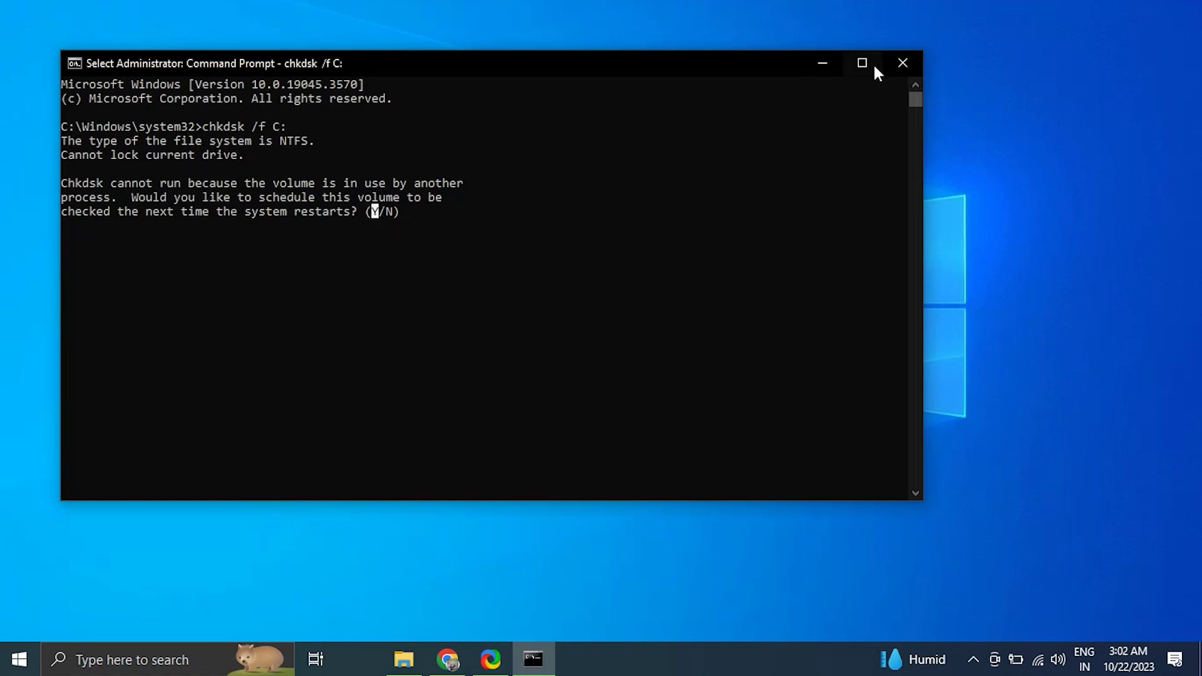
{"action": "left_click", "coordinate": [903, 63]}
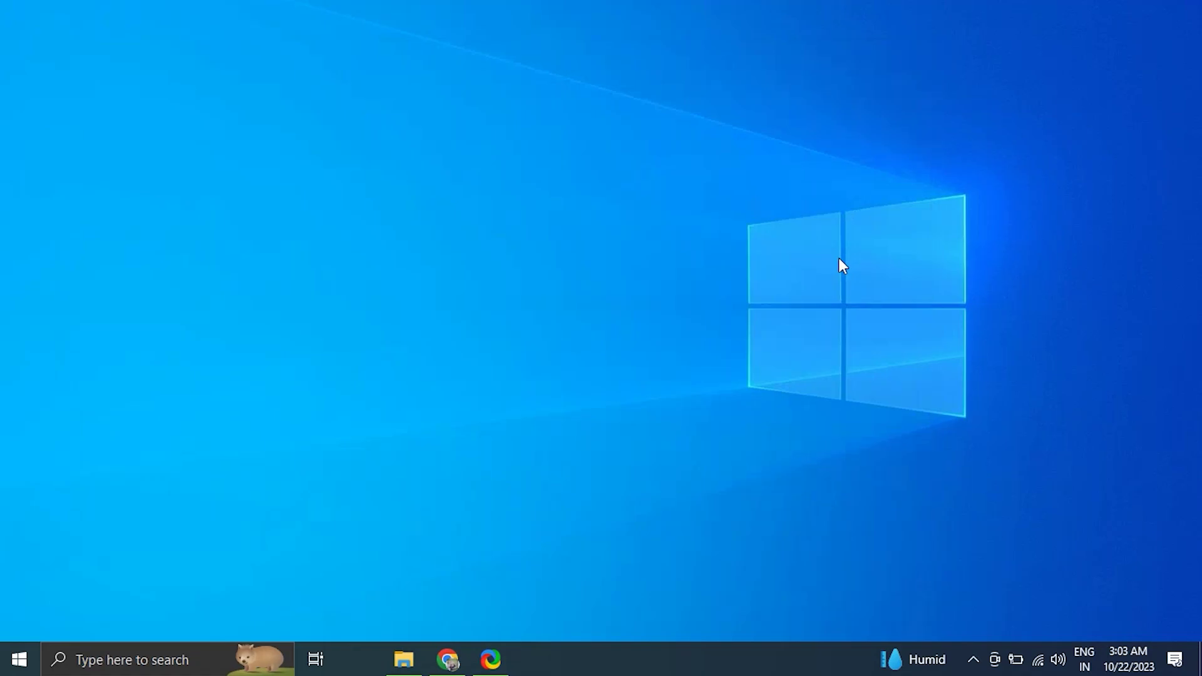
{"action": "key", "text": "super+r"}
{"action": "type", "text": "mds"}
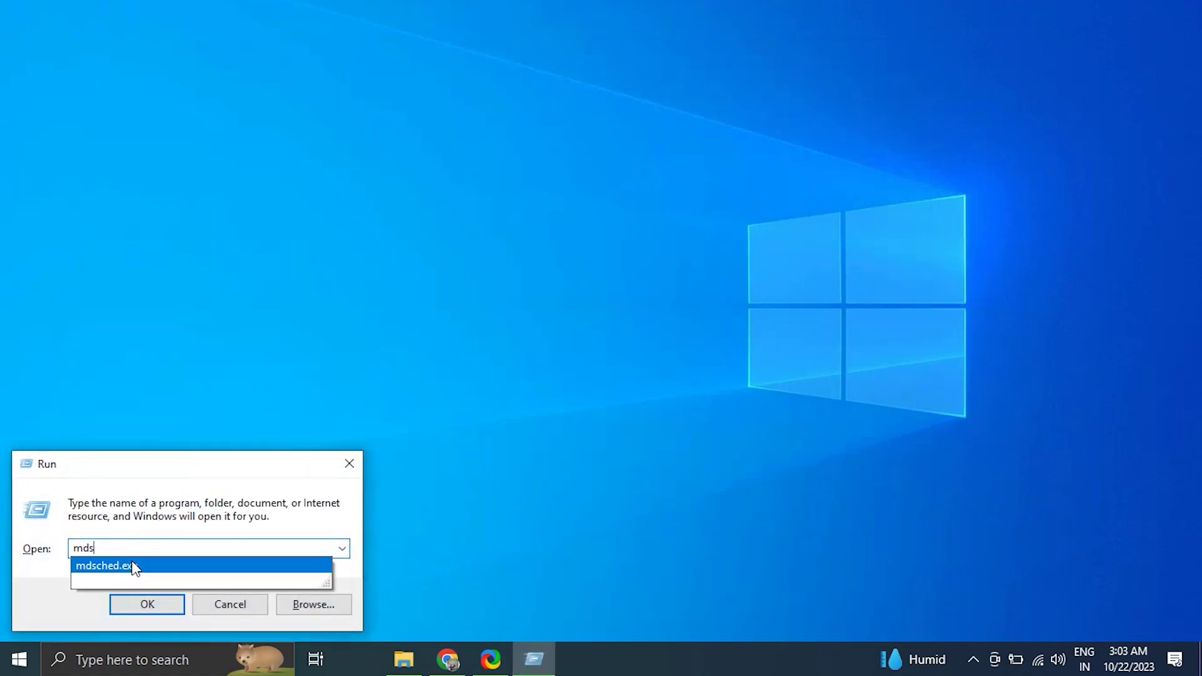
{"action": "left_click", "coordinate": [137, 566]}
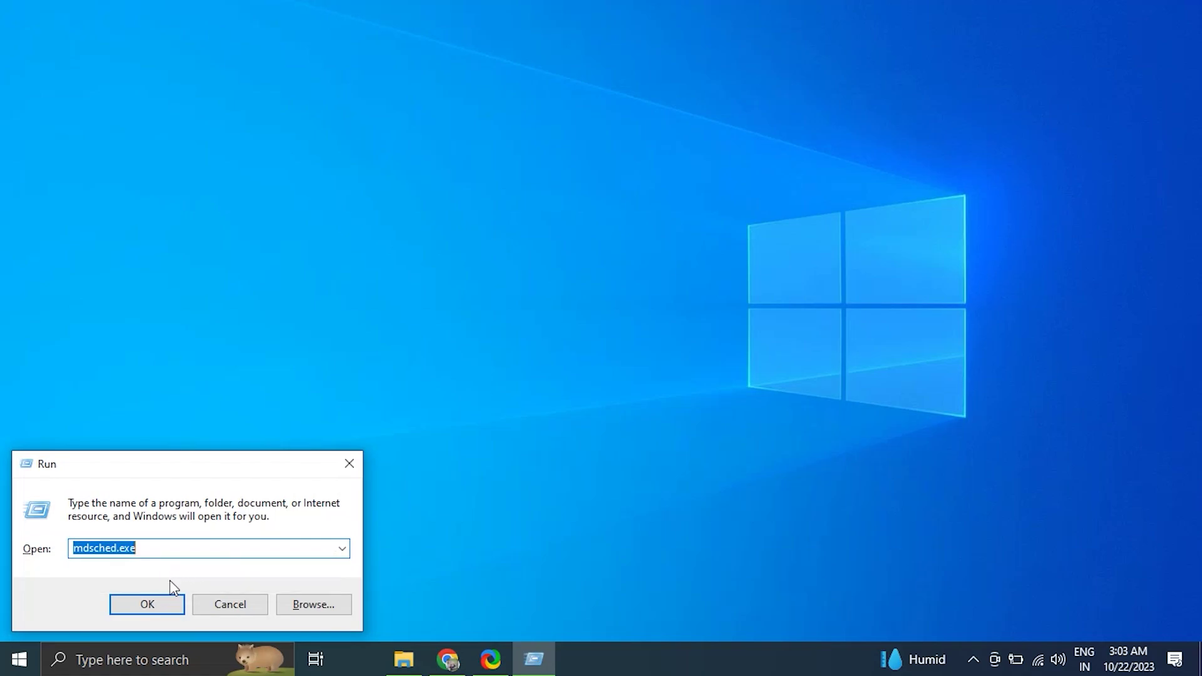
{"action": "left_click", "coordinate": [168, 598]}
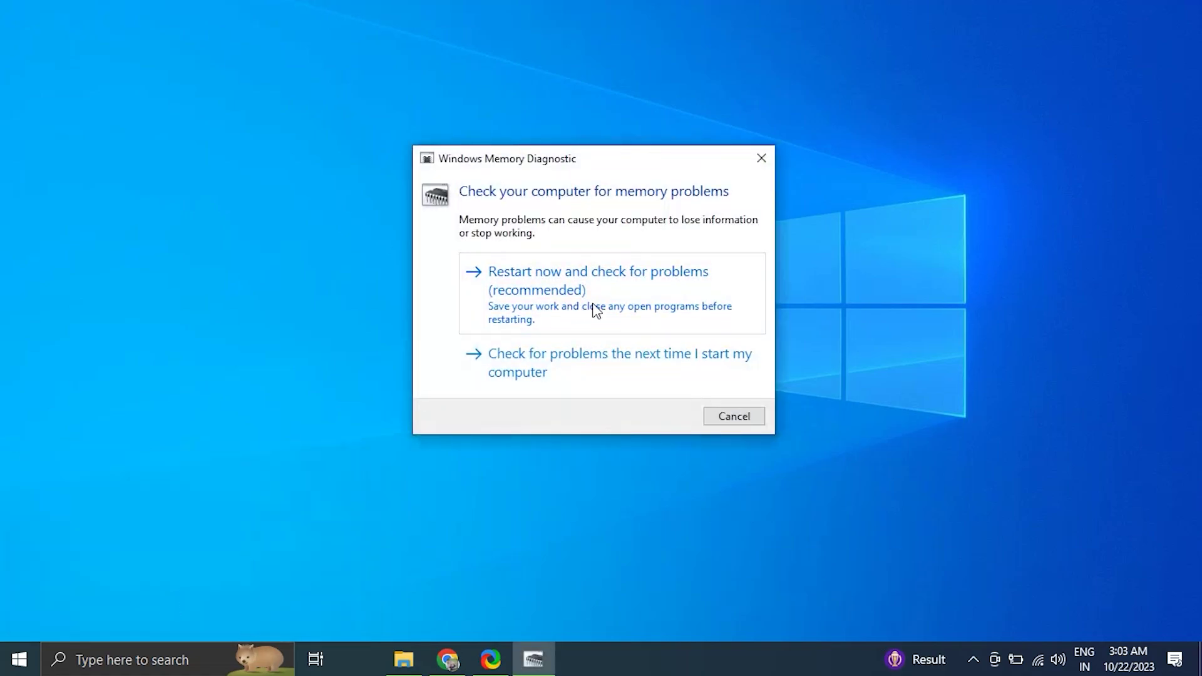
{"action": "left_click", "coordinate": [739, 420]}
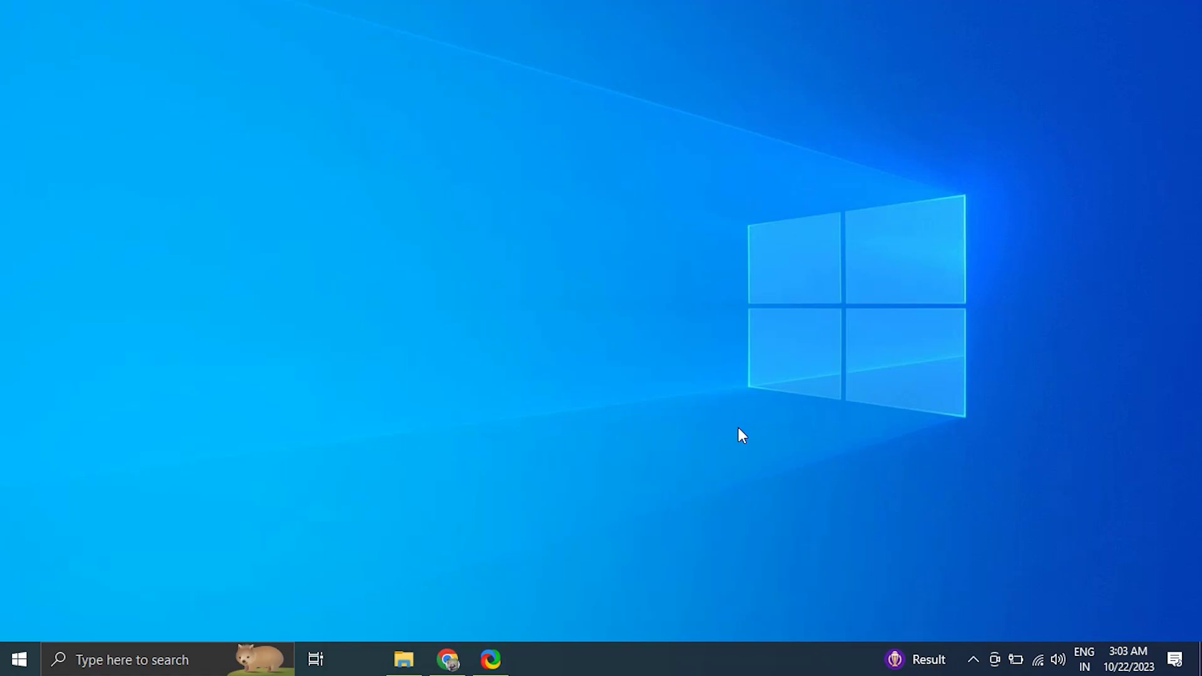
- Launch msconfig from Run and tick Hide all Microsoft services on the Services tab
{"action": "key", "text": "super+r"}
{"action": "type", "text": "msc"}
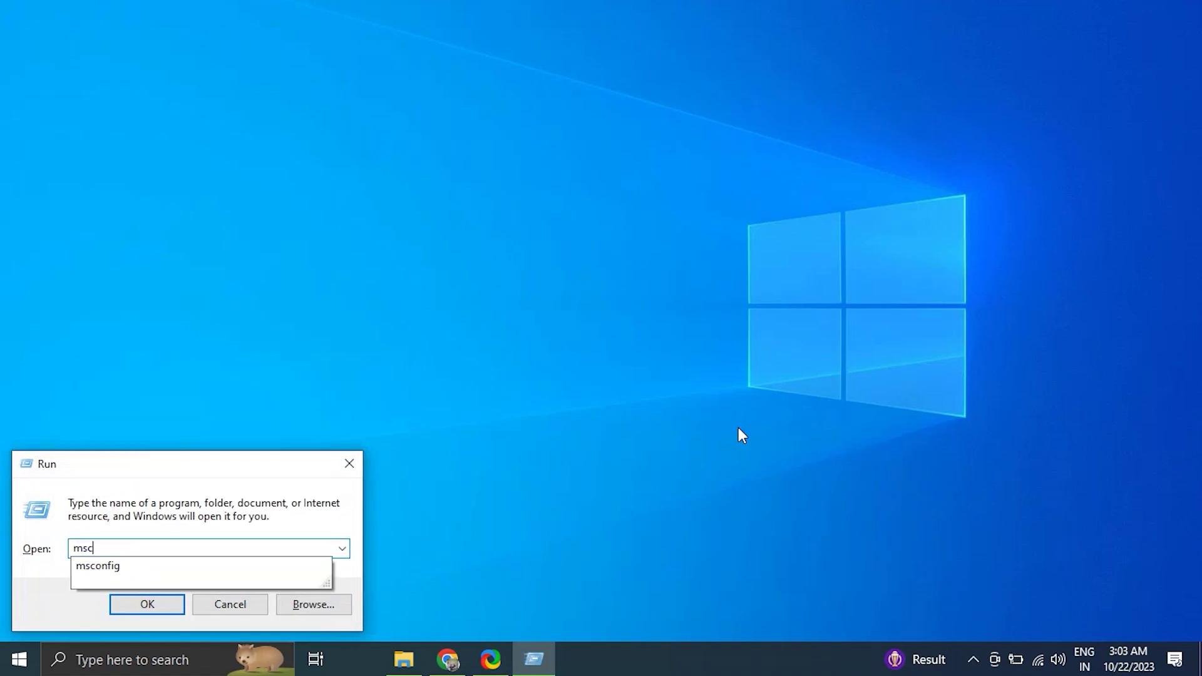
{"action": "left_click", "coordinate": [129, 568]}
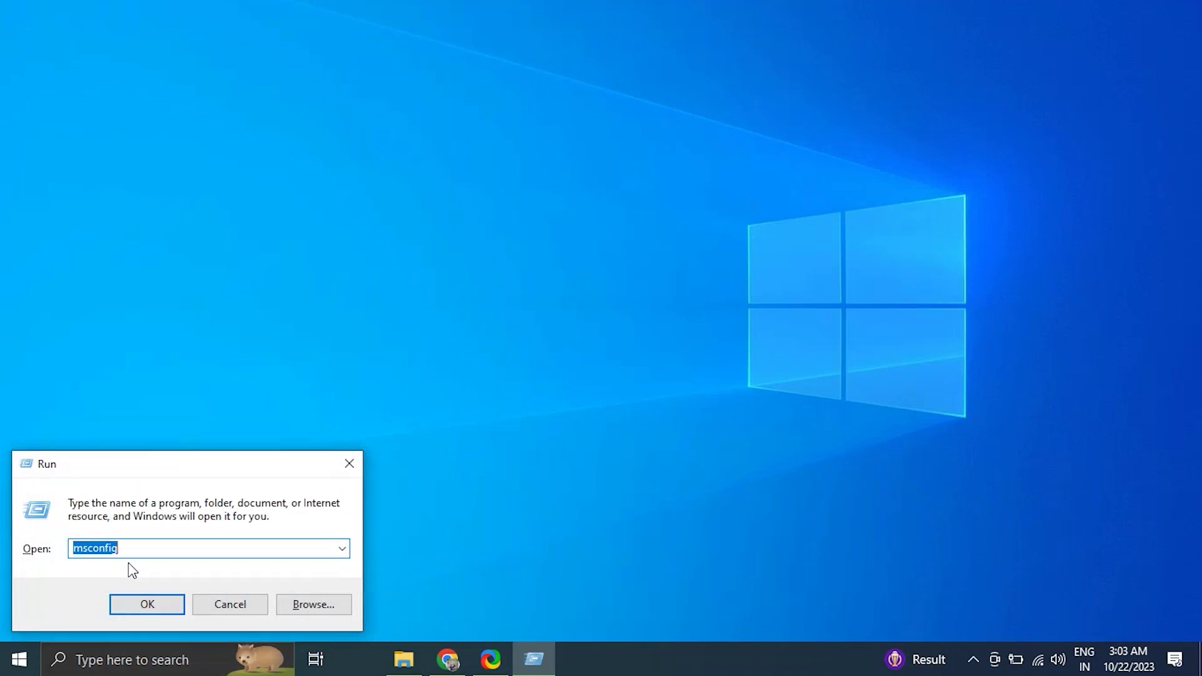
{"action": "left_click", "coordinate": [125, 603]}
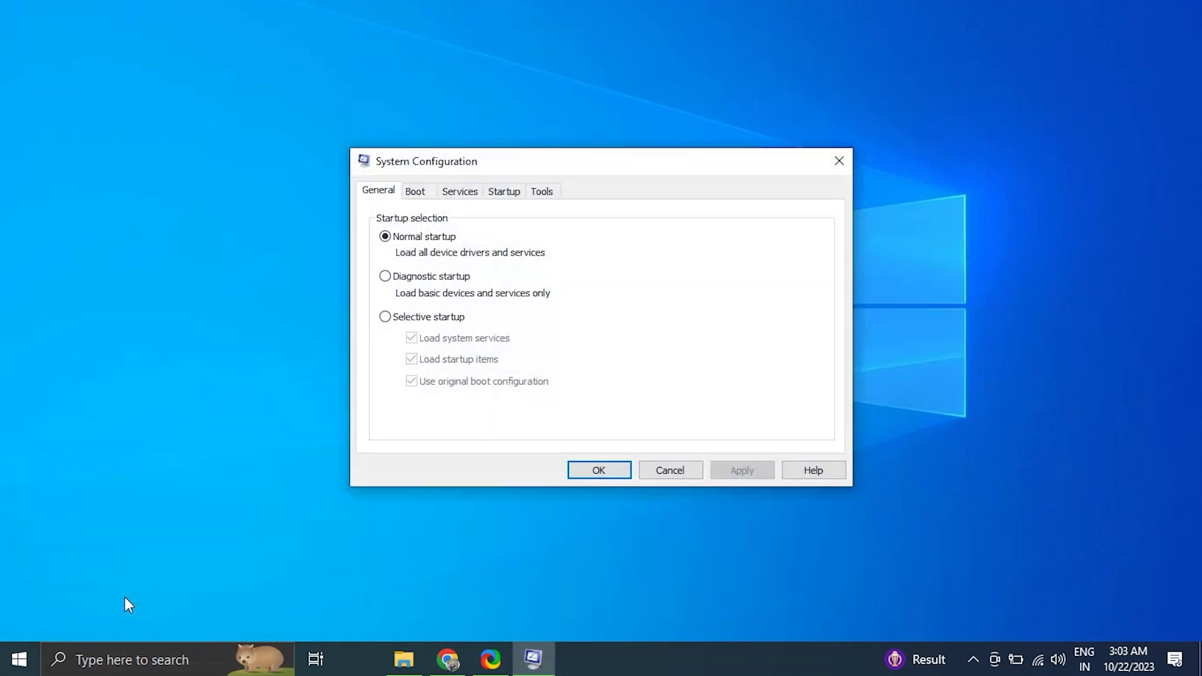
{"action": "left_click", "coordinate": [501, 193]}
{"action": "left_click", "coordinate": [462, 199]}
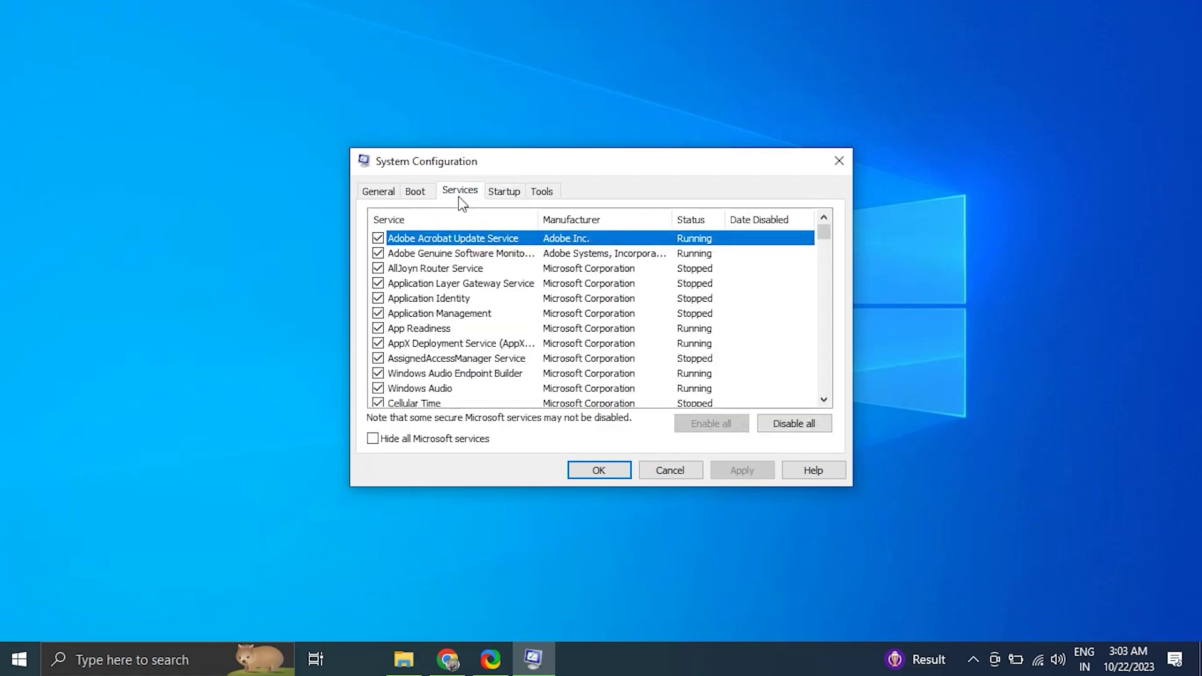
{"action": "left_click", "coordinate": [374, 439]}
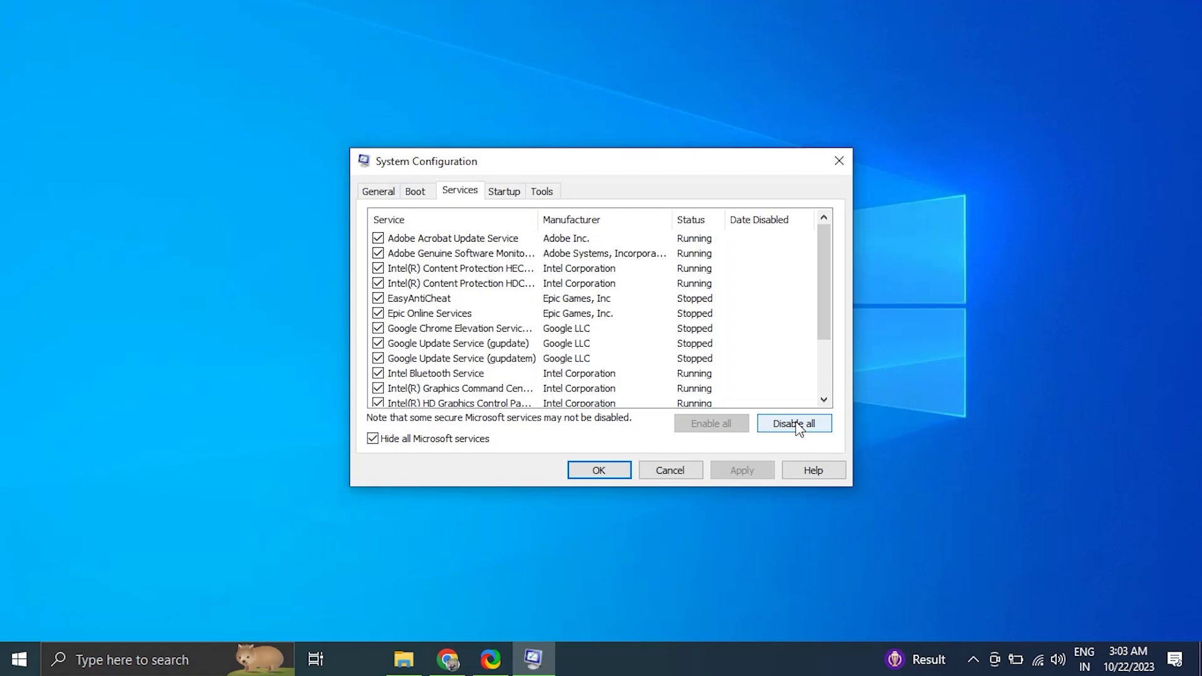
- Review startup apps in Task Manager, selecting ShareX, then close Task Manager and System Configuration
{"action": "left_click", "coordinate": [492, 191]}
{"action": "left_click", "coordinate": [603, 244]}
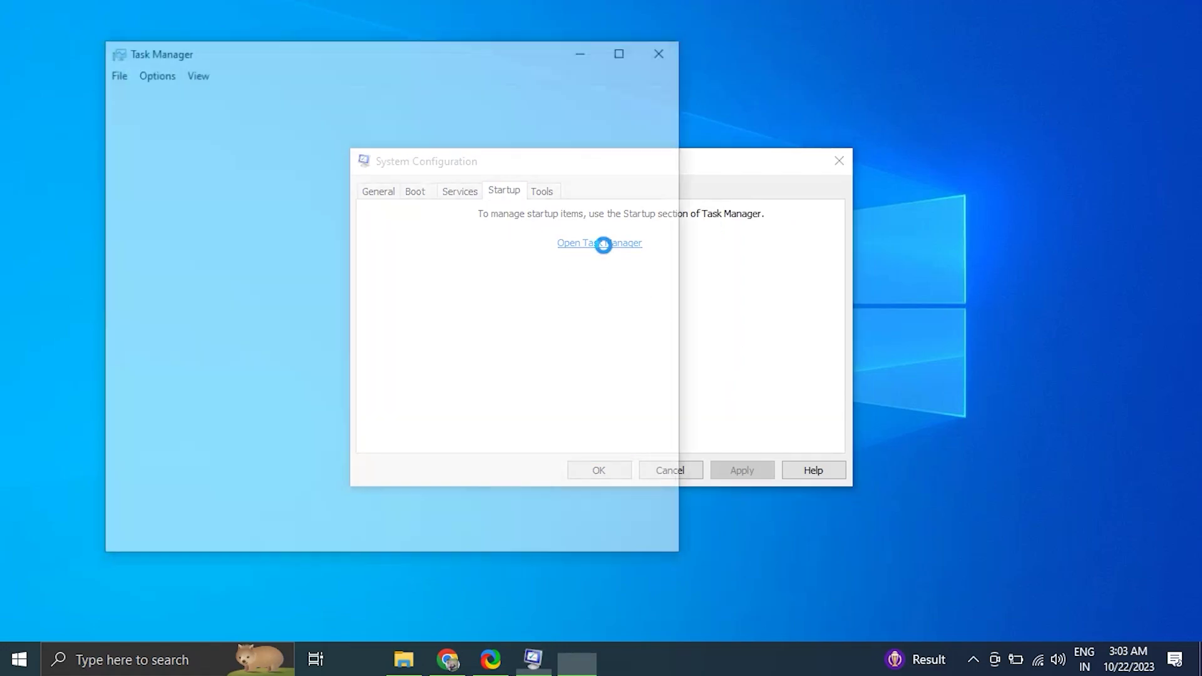
{"action": "left_click", "coordinate": [445, 365]}
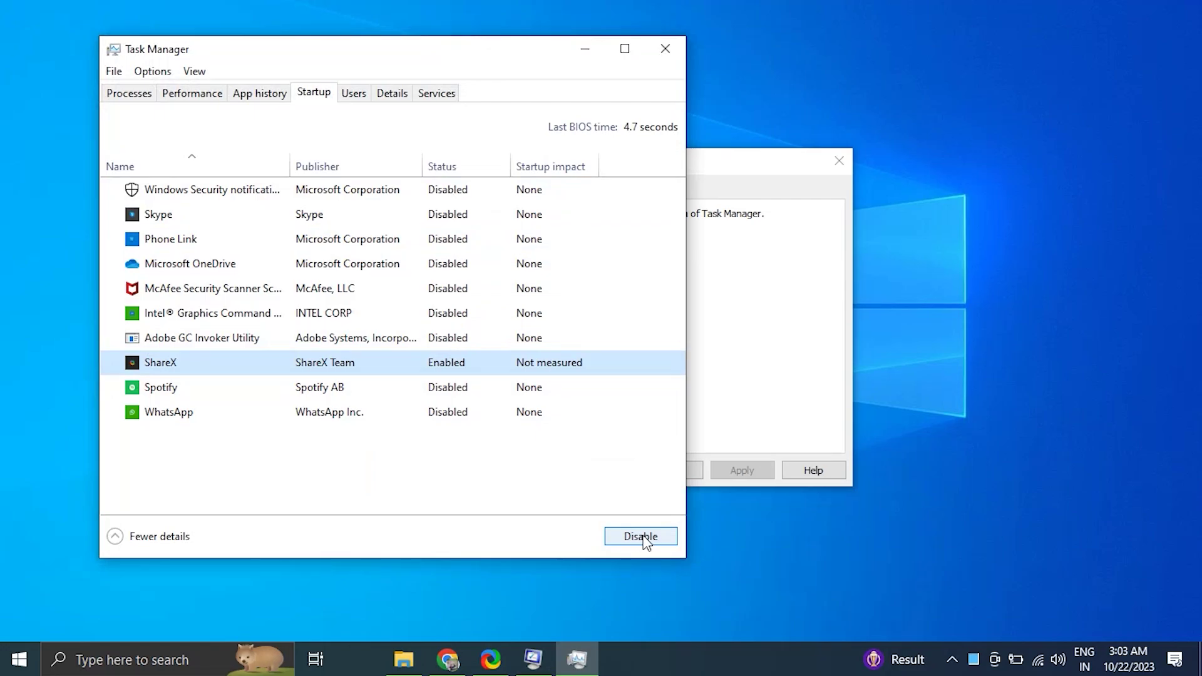
{"action": "left_click", "coordinate": [655, 50]}
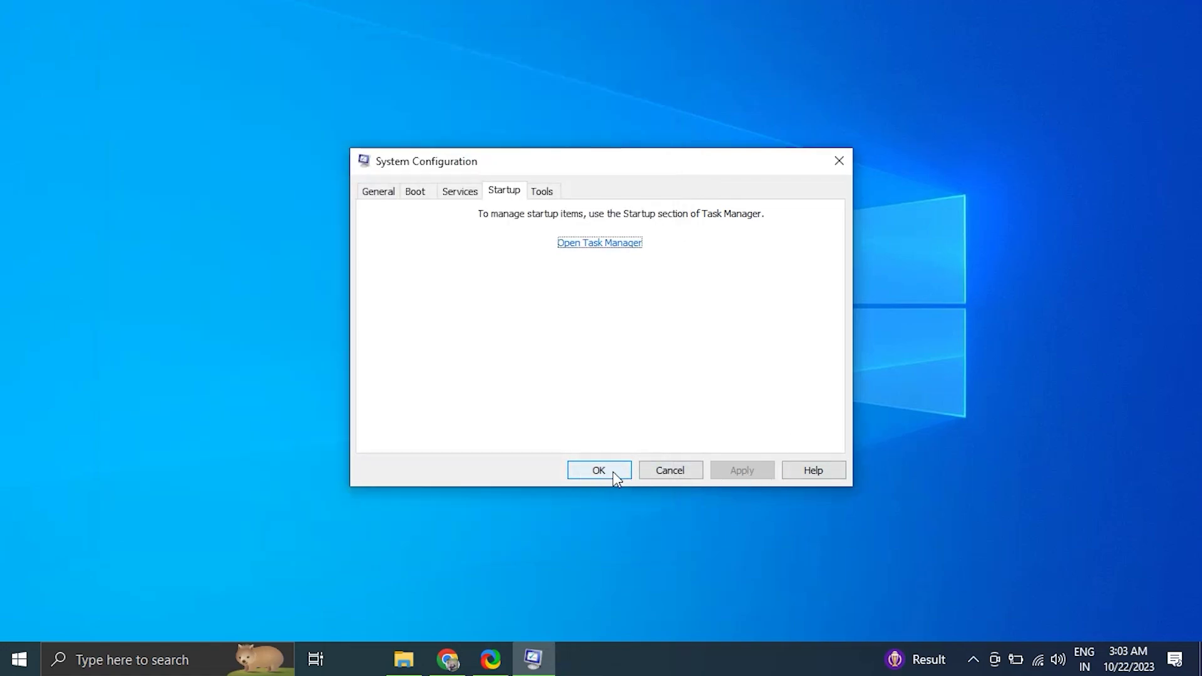
{"action": "left_click", "coordinate": [830, 160]}
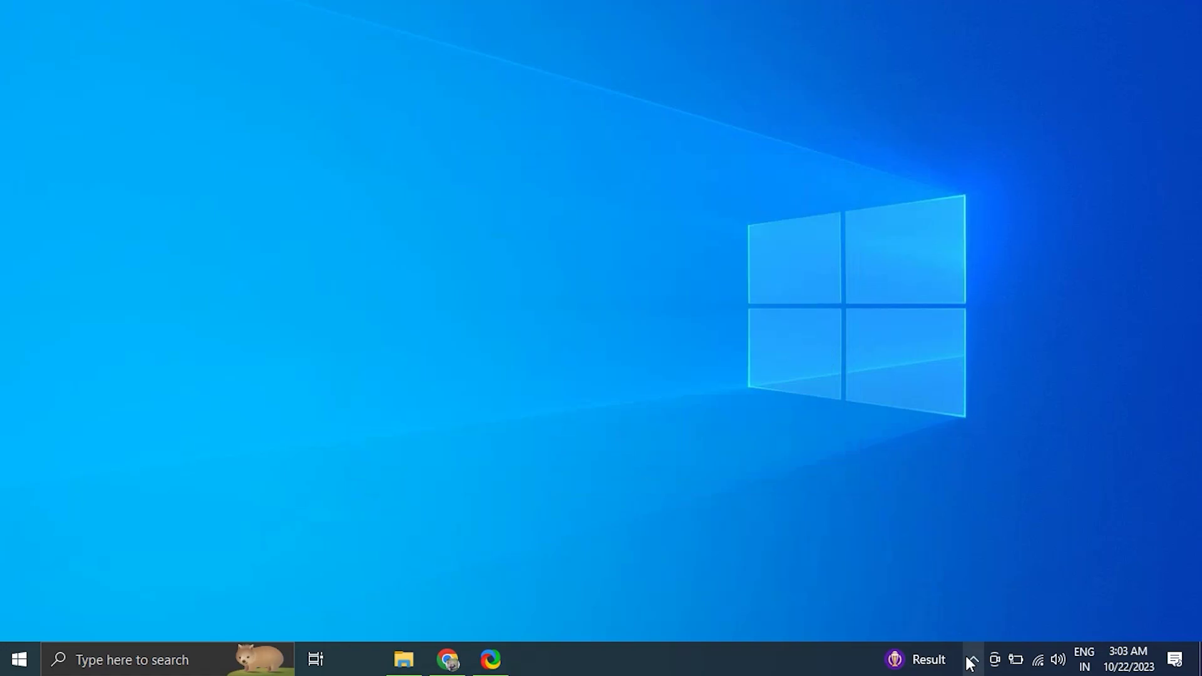
- Run Check for updates on the Windows Update page of Settings, then close Settings
{"action": "left_click", "coordinate": [972, 660]}
{"action": "left_click", "coordinate": [973, 661]}
{"action": "key", "text": "super+i"}
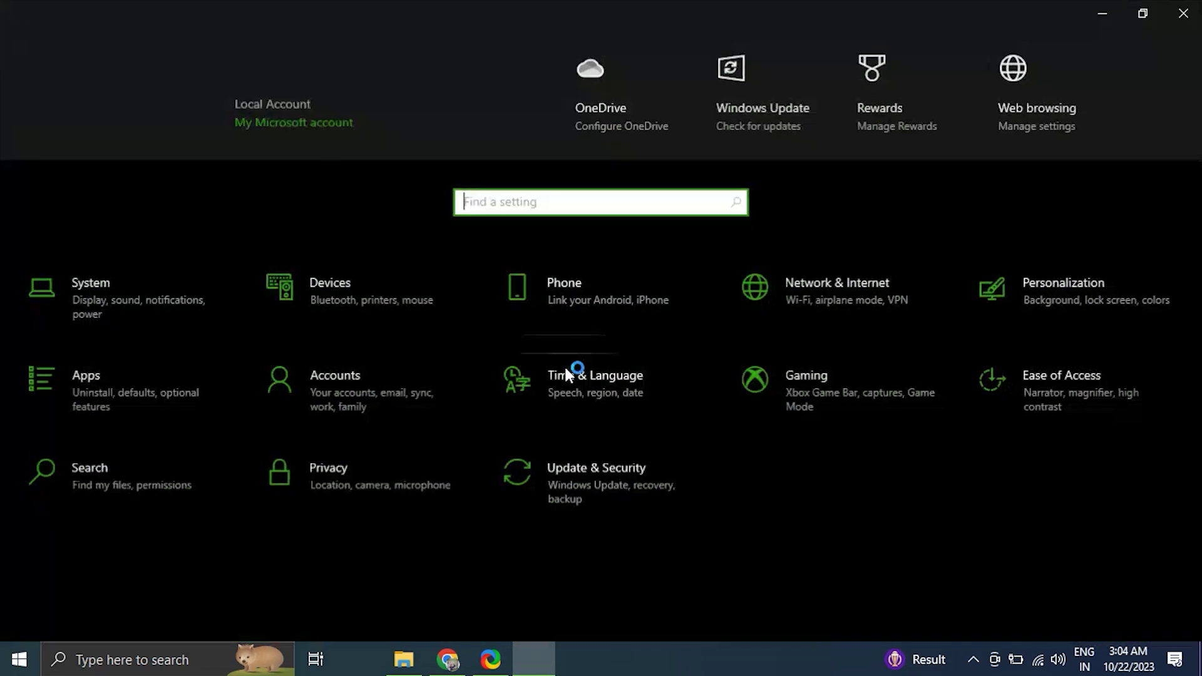
{"action": "left_click", "coordinate": [744, 80]}
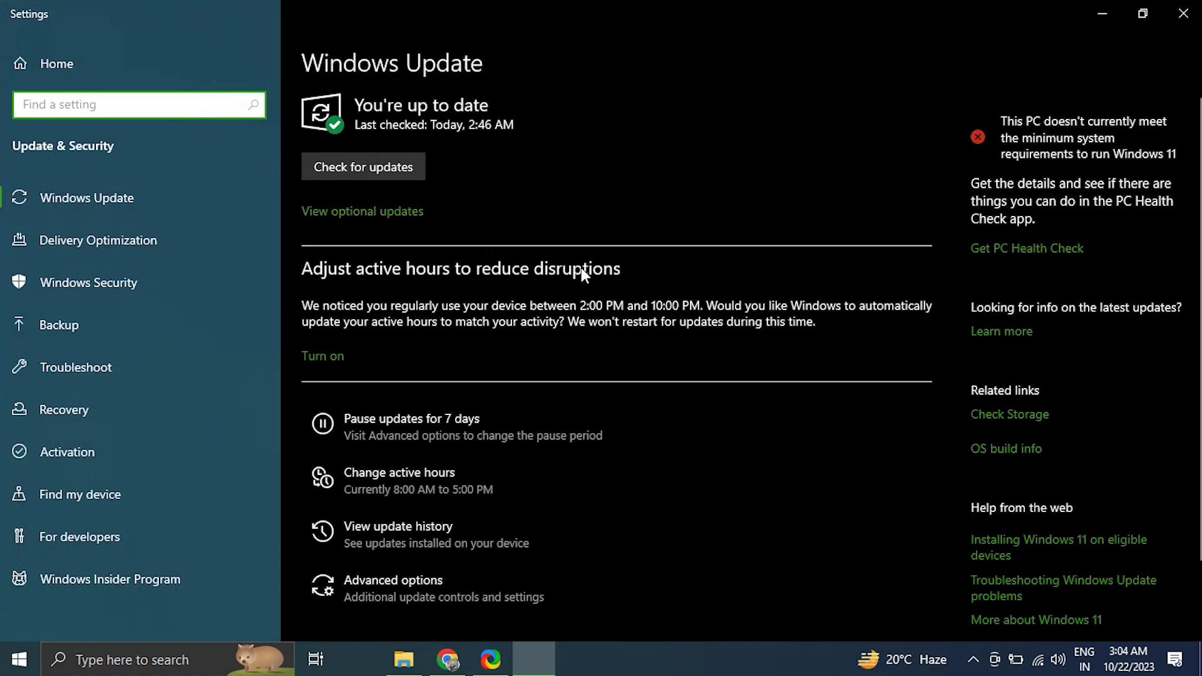
{"action": "left_click", "coordinate": [393, 170]}
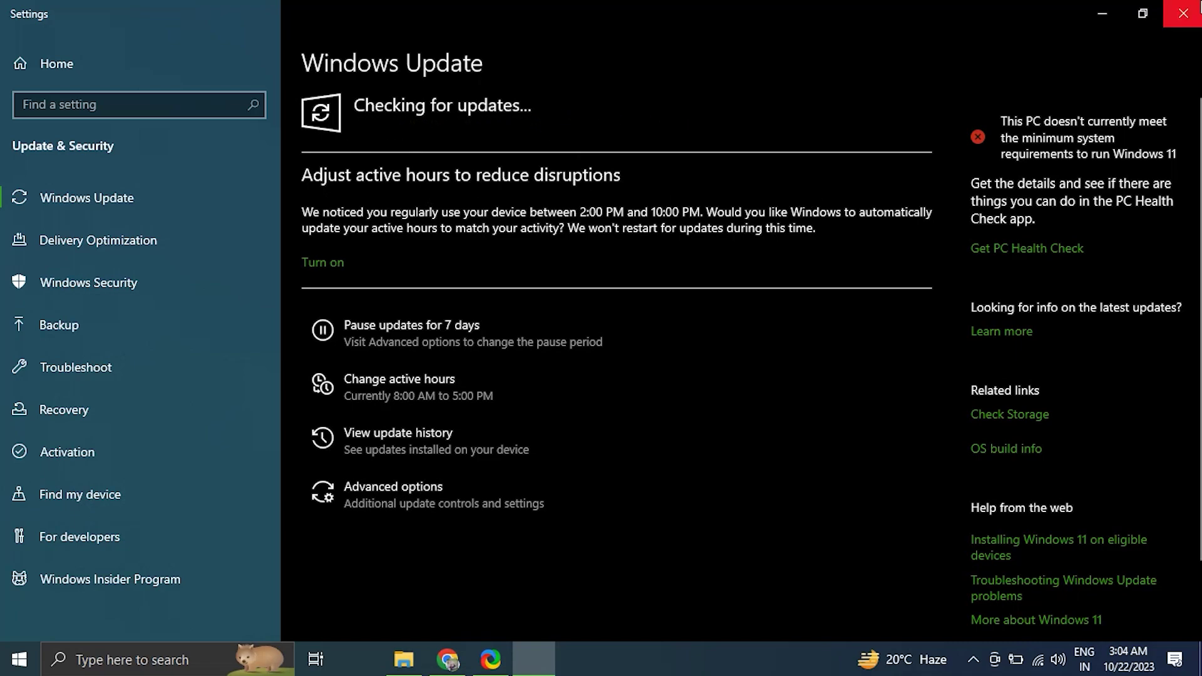
{"action": "left_click", "coordinate": [1197, 7]}
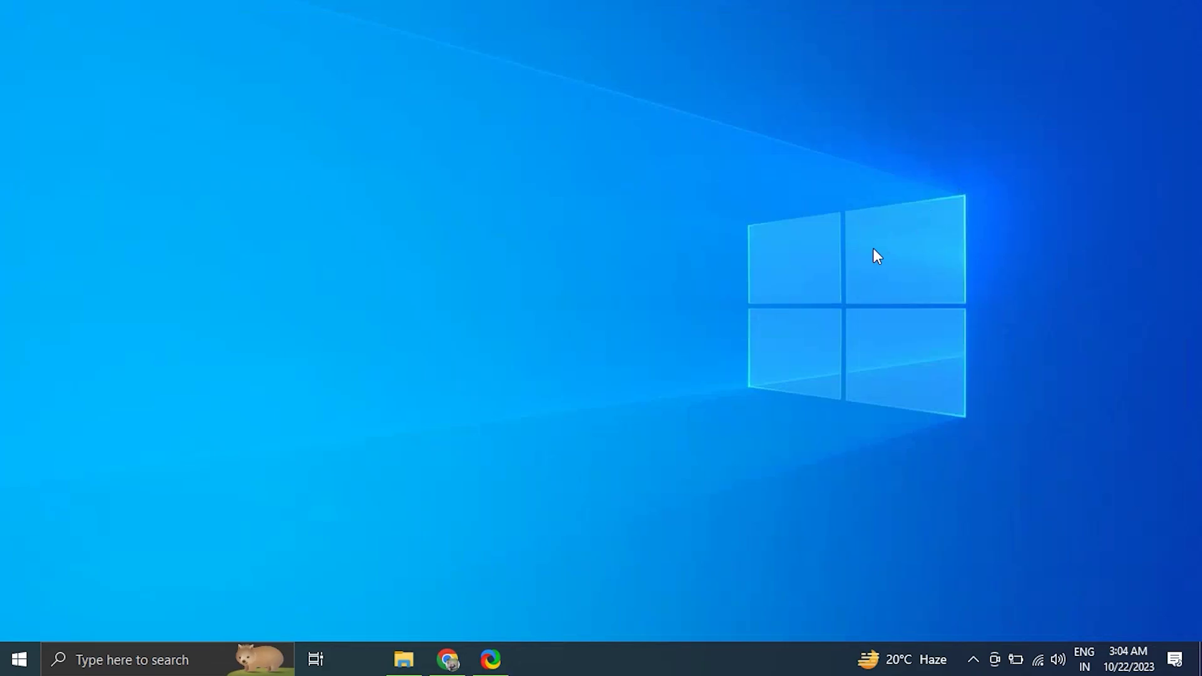